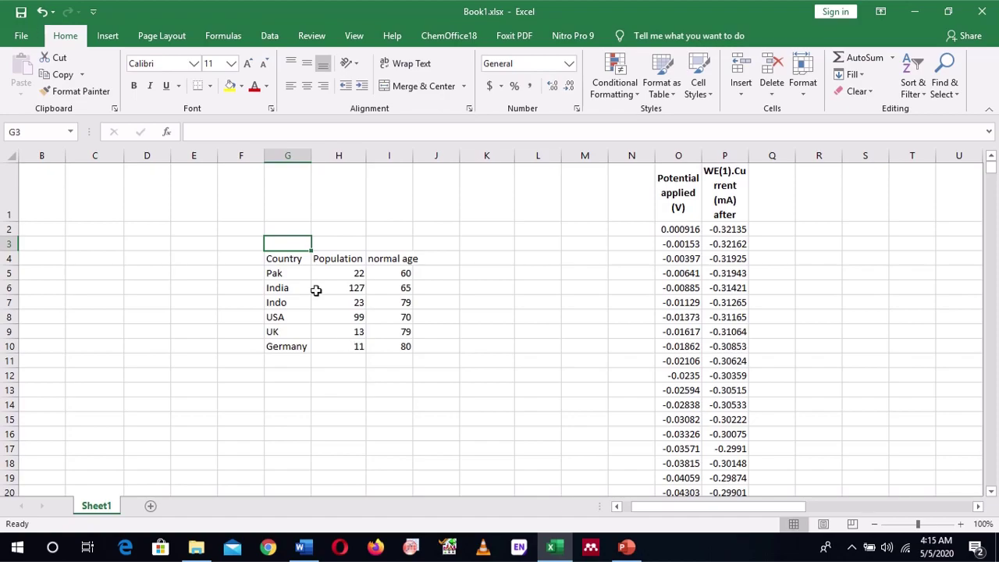
# - Insert a 2-D clustered column chart from the country table in G4:I10
pyautogui.click(271, 260)
pyautogui.moveTo(271, 260); pyautogui.dragTo(396, 352)
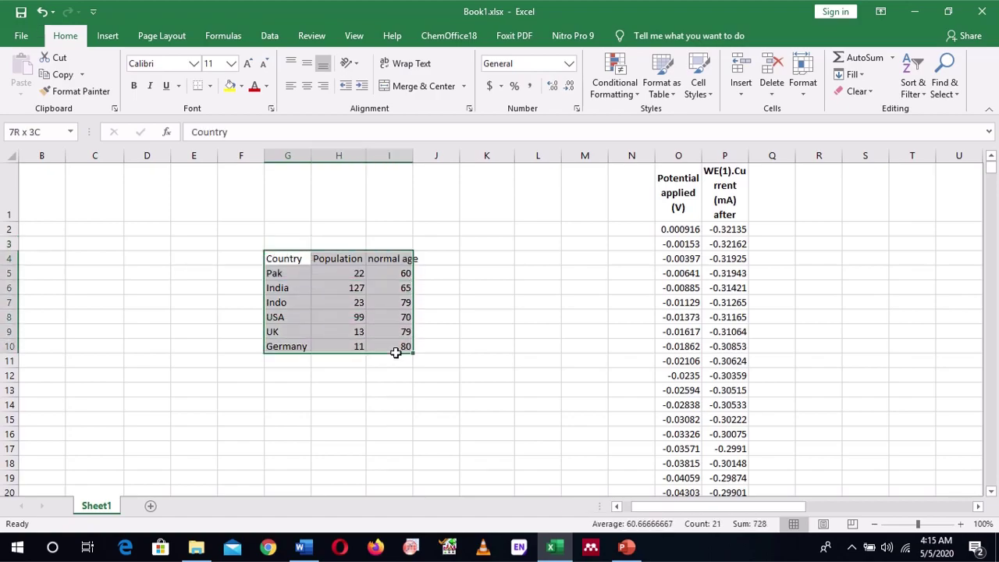
pyautogui.click(109, 37)
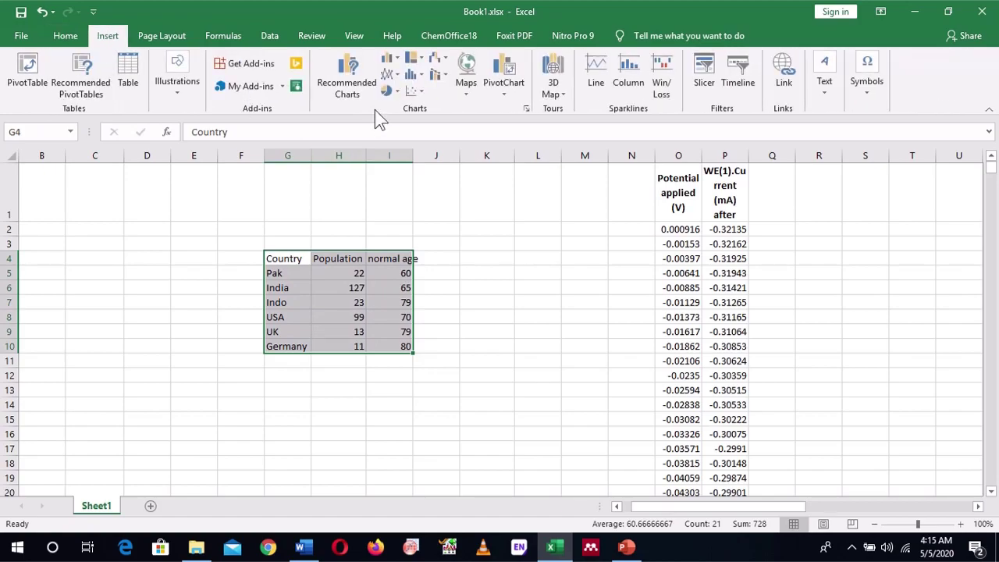
pyautogui.click(395, 61)
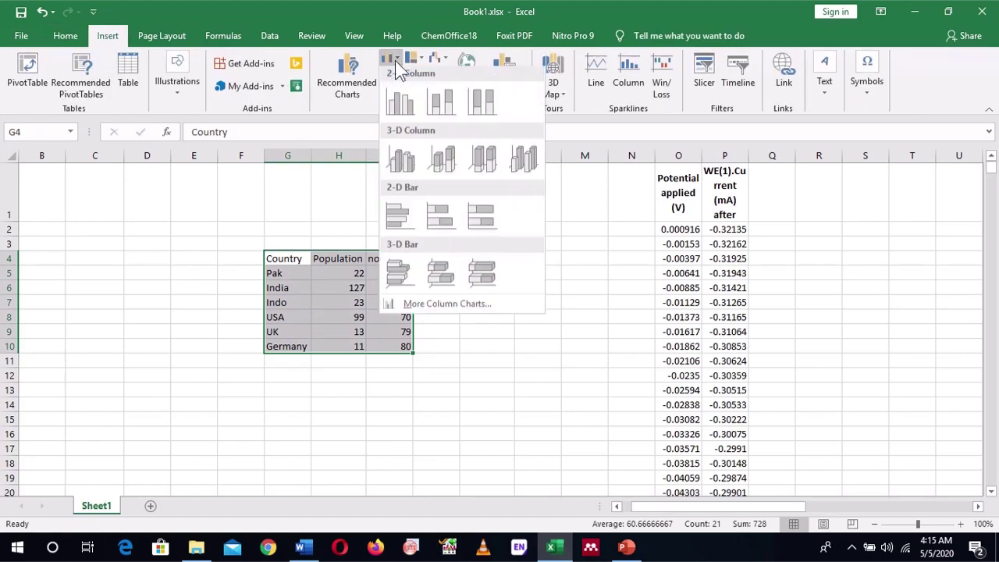
pyautogui.click(398, 101)
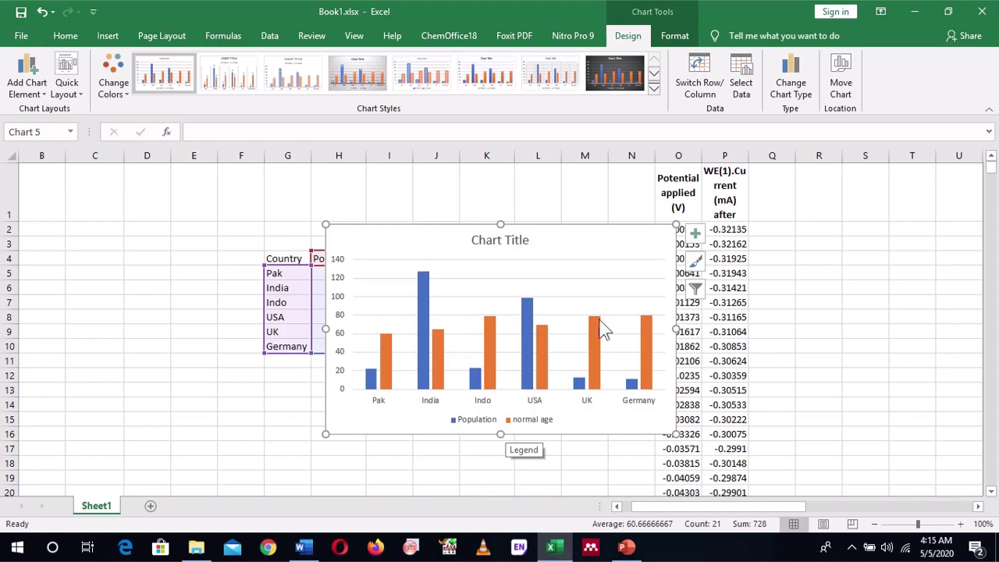
# - Place the column chart's legend to the right of the plot and move the chart beside the country table
pyautogui.click(696, 234)
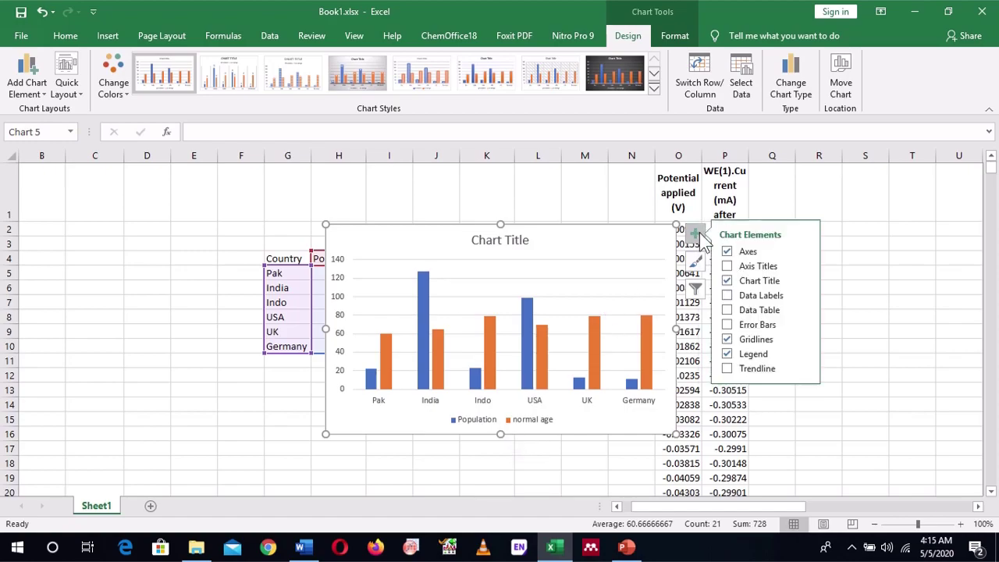
pyautogui.click(743, 356)
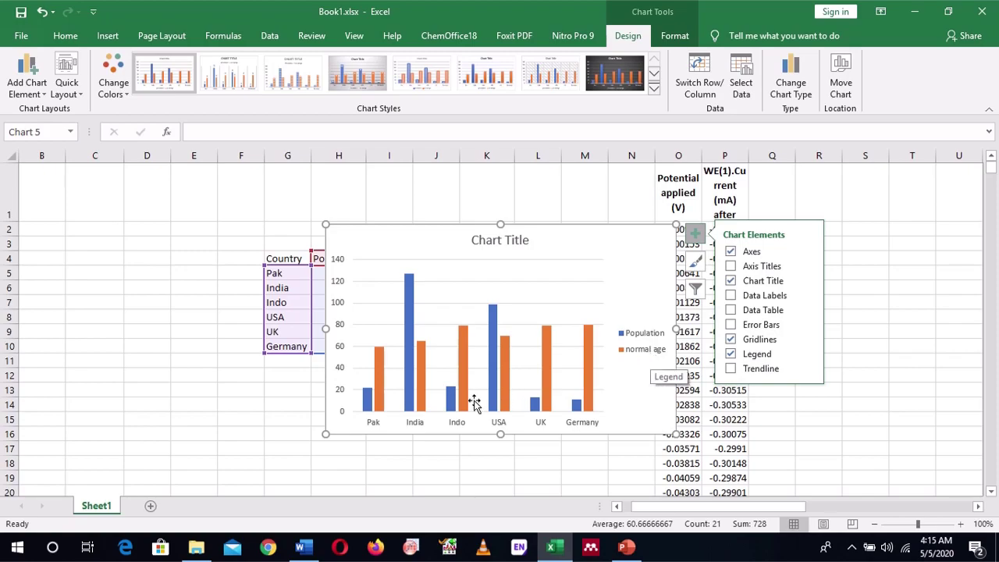
pyautogui.moveTo(518, 232); pyautogui.dragTo(642, 228)
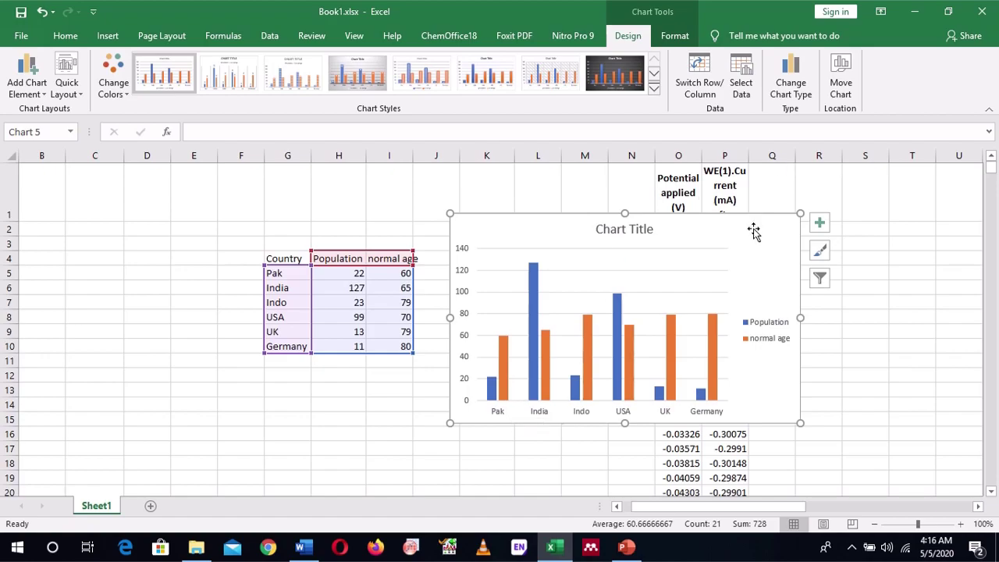
# - Delete the clustered column chart and insert a 2-D 100% stacked column chart from the same G4:I10 data
pyautogui.press('Delete')
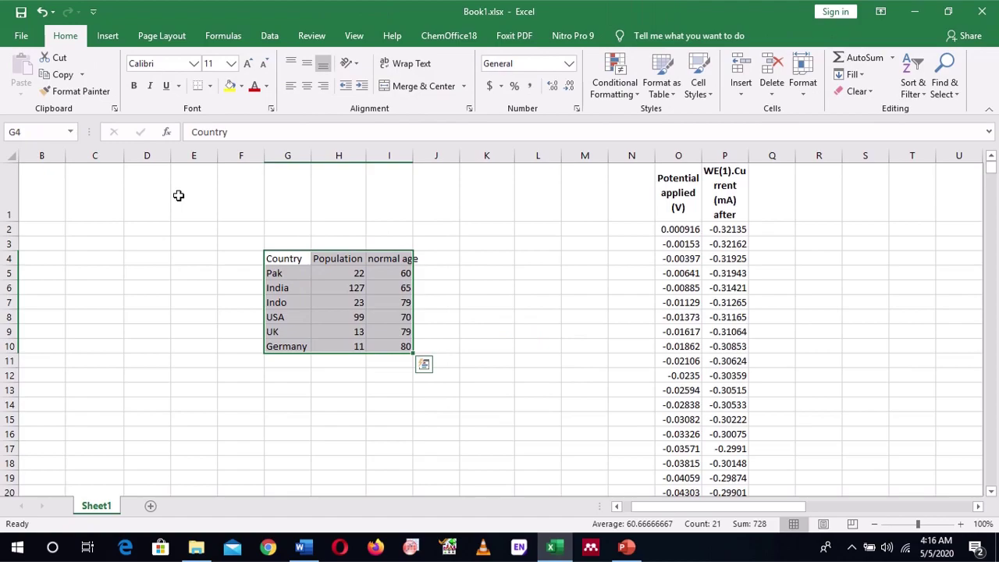
pyautogui.click(109, 35)
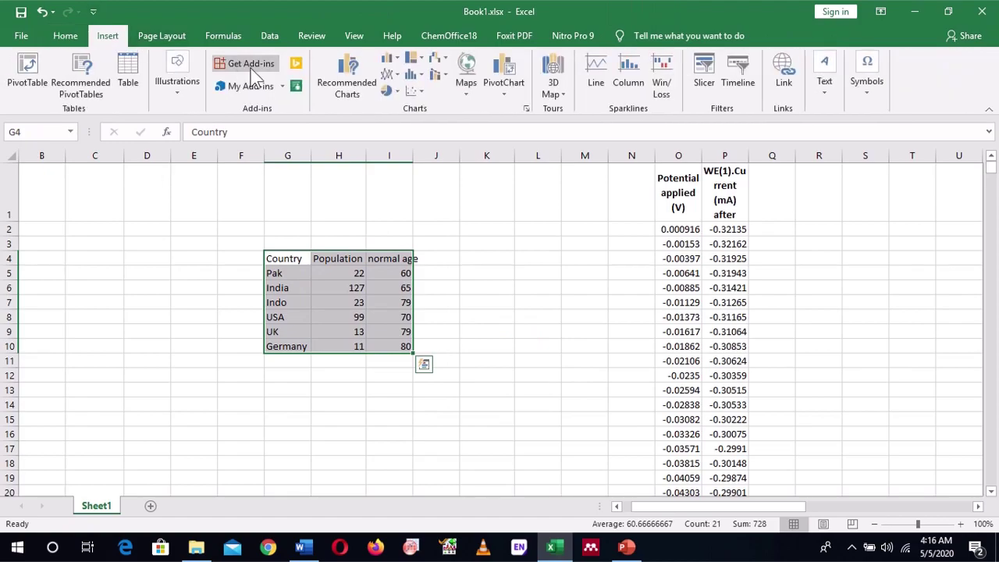
pyautogui.click(395, 60)
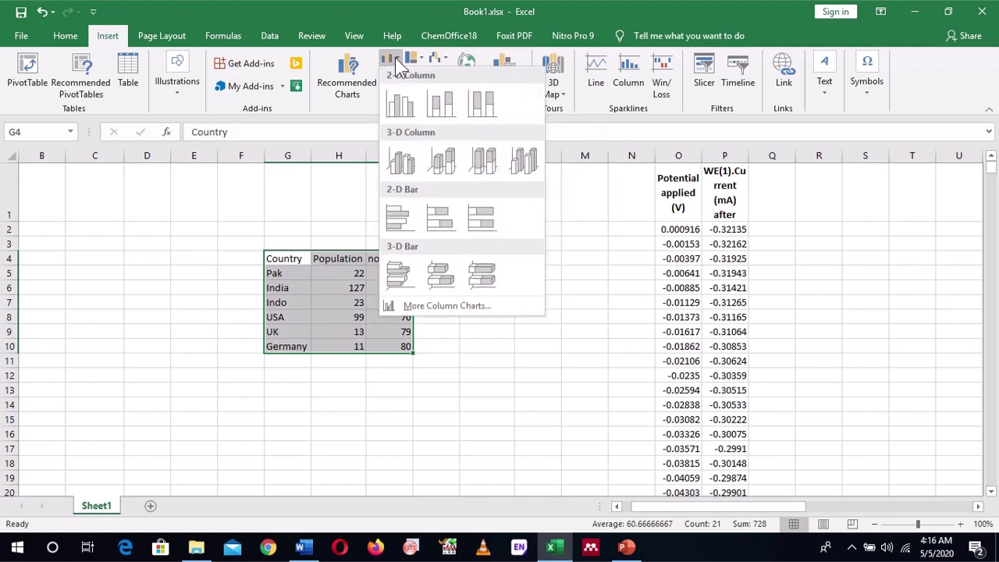
pyautogui.click(487, 106)
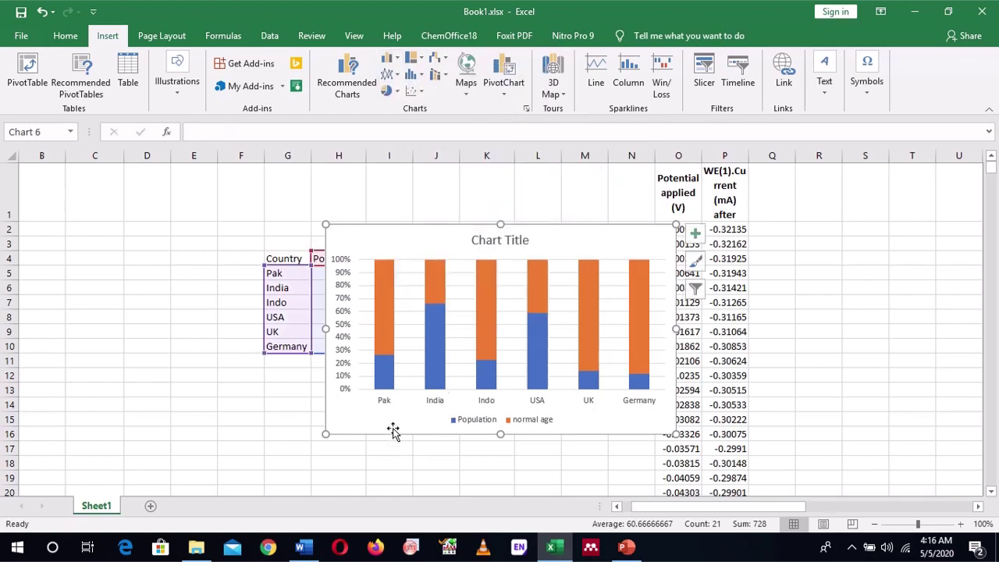
# - Add data labels to both the Population and normal age series, and show a data table under the stacked chart
pyautogui.moveTo(381, 374)
pyautogui.moveTo(393, 328)
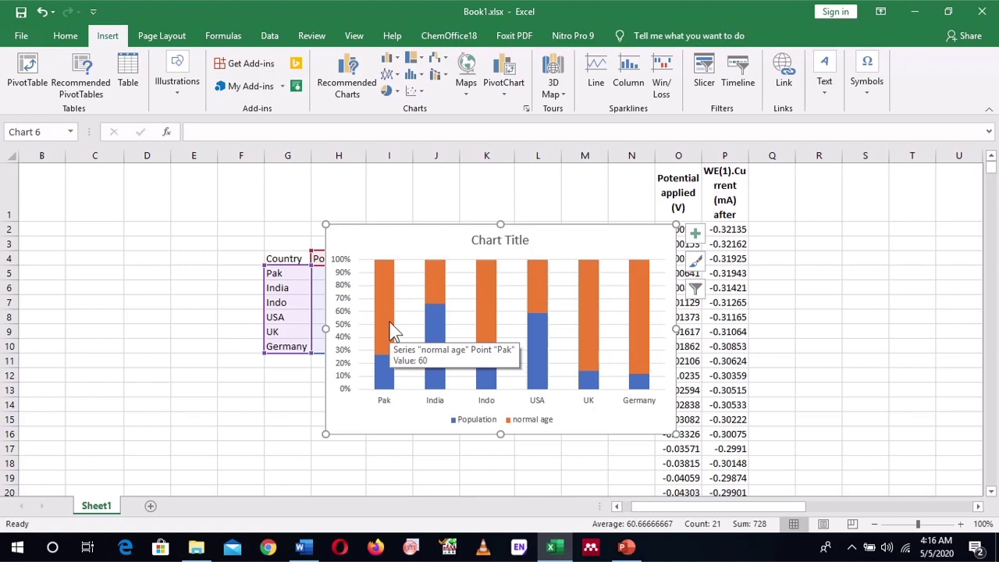
pyautogui.click(389, 316)
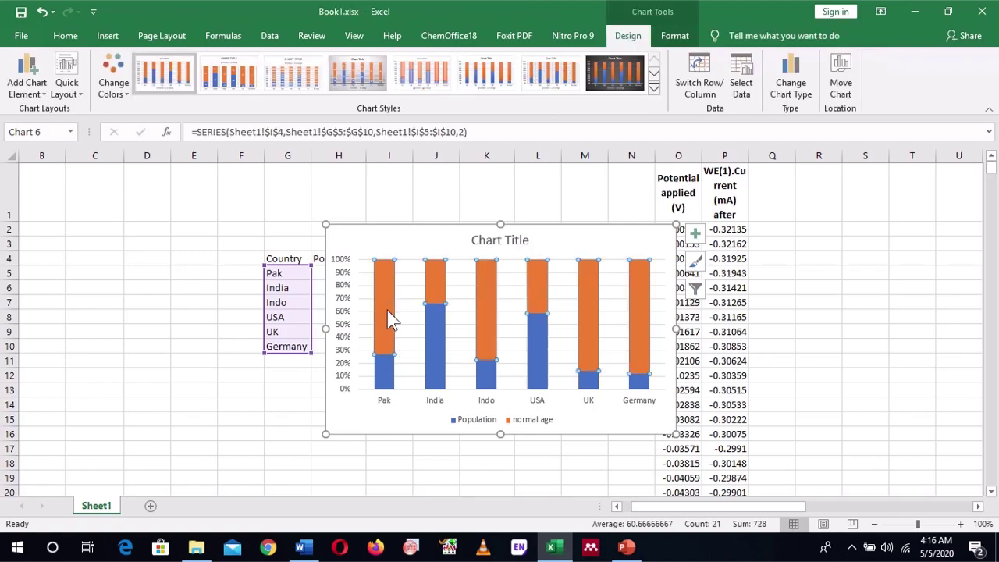
pyautogui.click(439, 343)
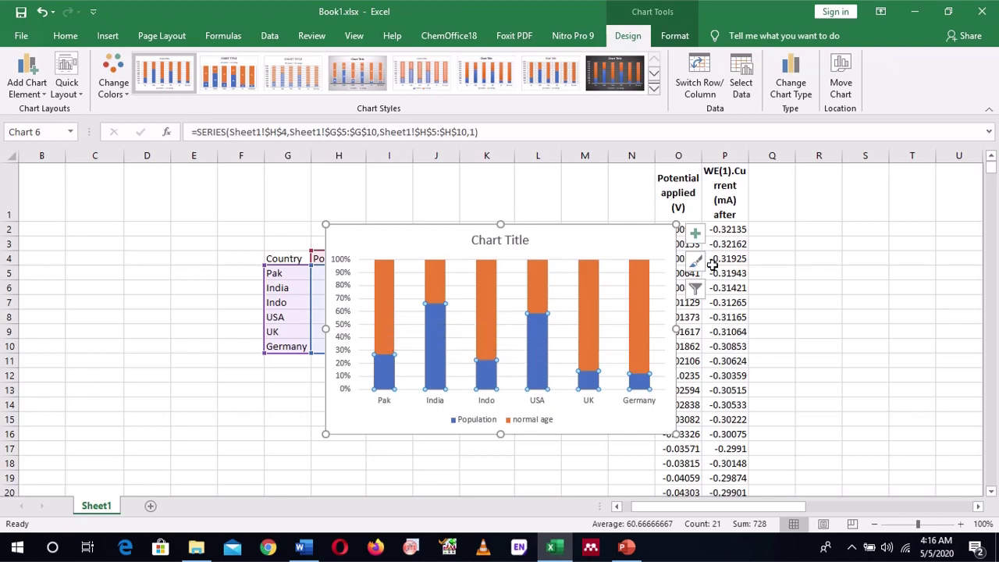
pyautogui.click(700, 236)
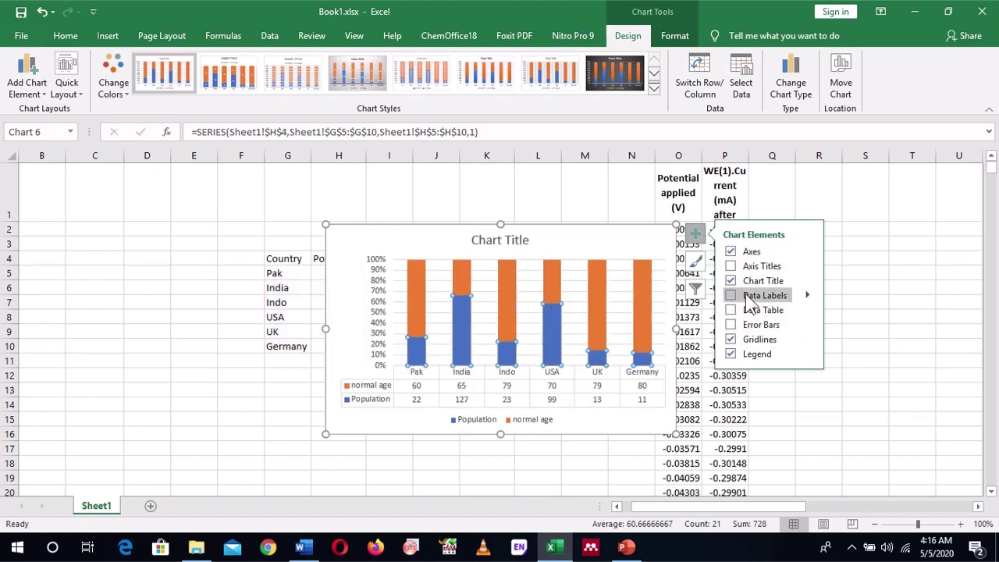
pyautogui.click(745, 293)
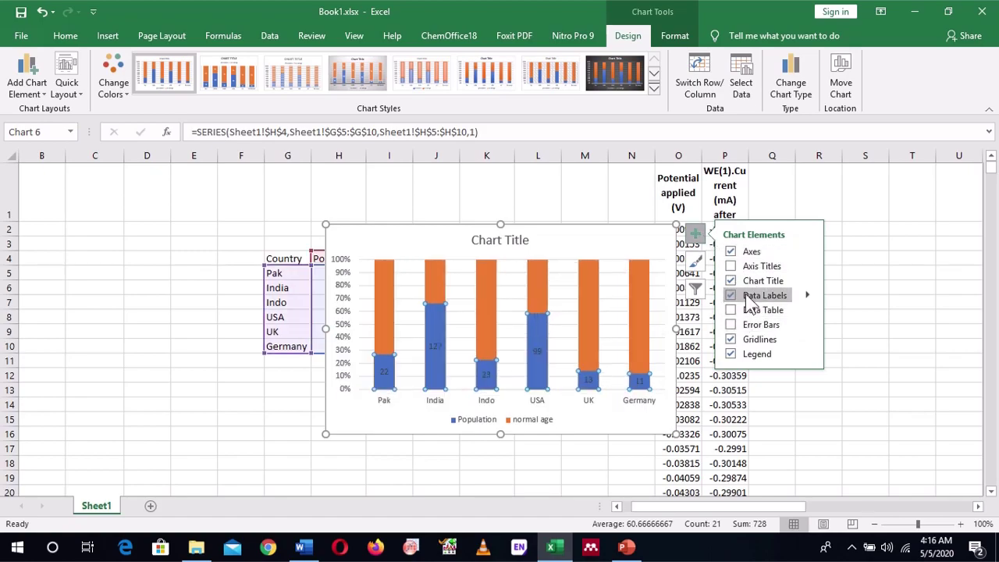
pyautogui.click(383, 309)
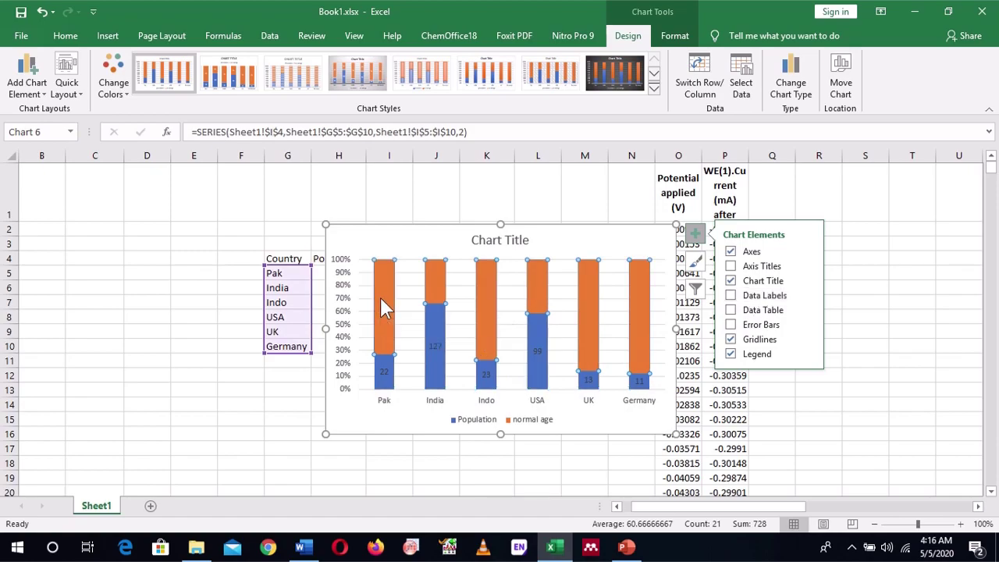
pyautogui.click(767, 298)
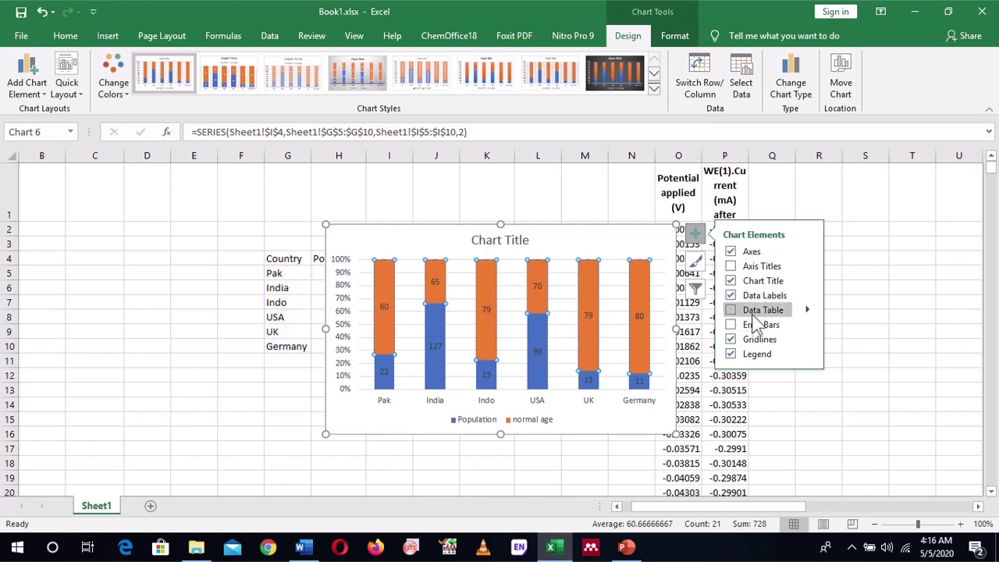
pyautogui.click(755, 312)
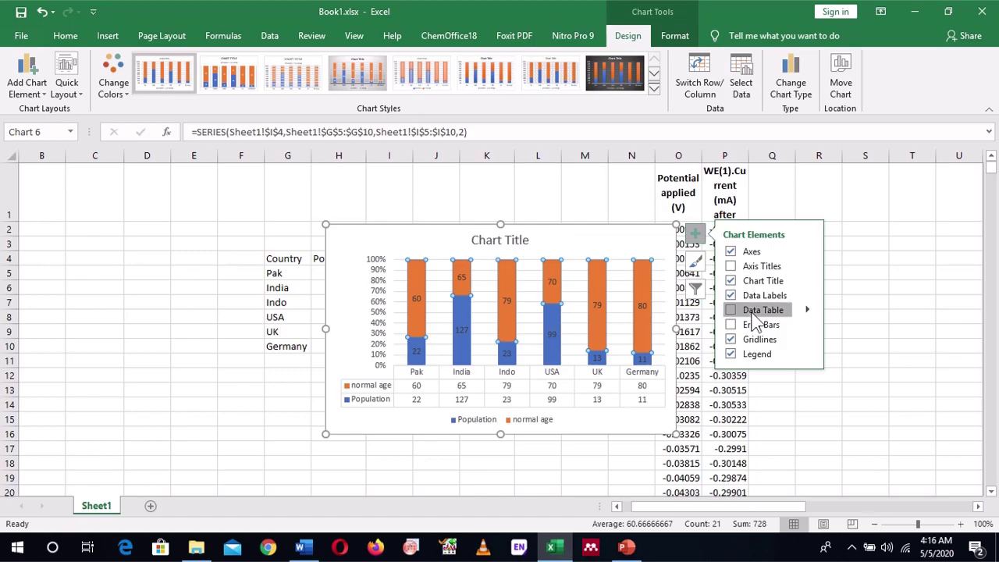
pyautogui.click(755, 312)
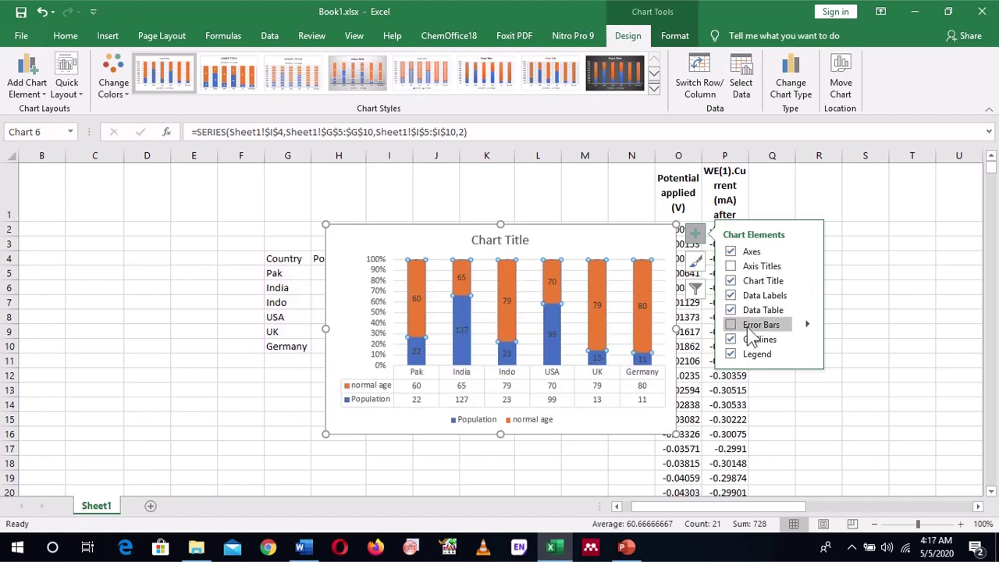
# - Try error bars on the normal age series, previewing the Percentage type, and turn them off again
pyautogui.click(751, 332)
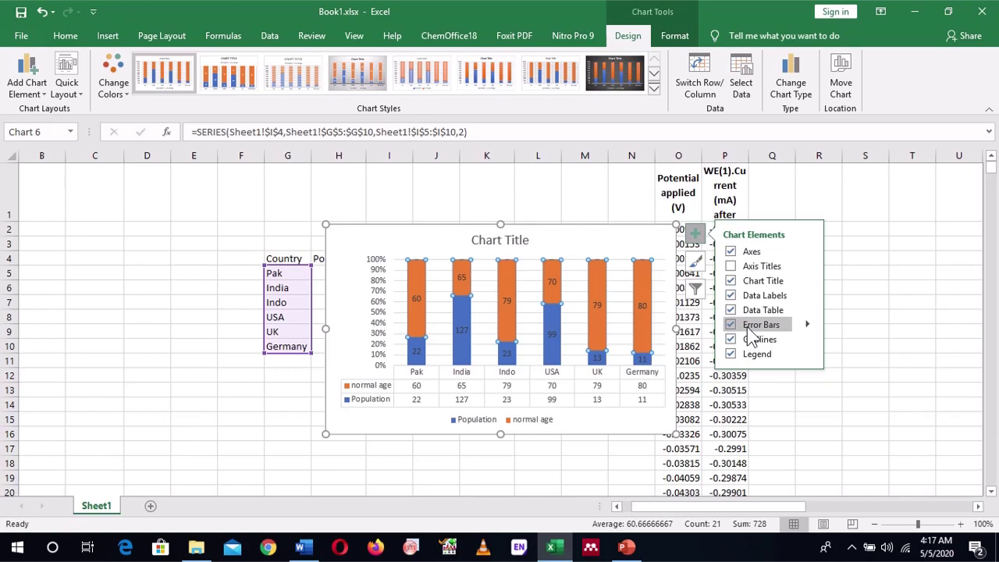
pyautogui.click(808, 324)
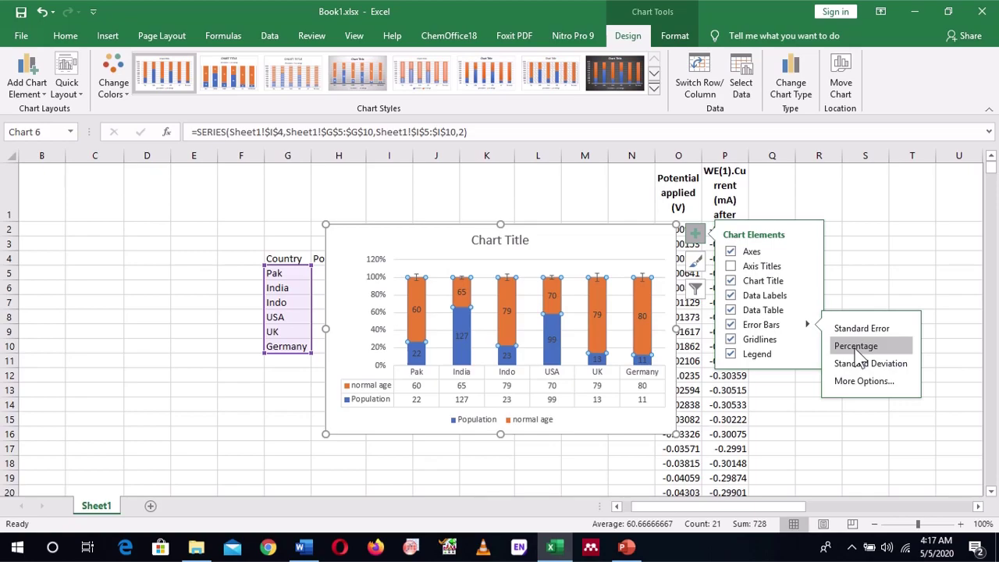
pyautogui.click(730, 324)
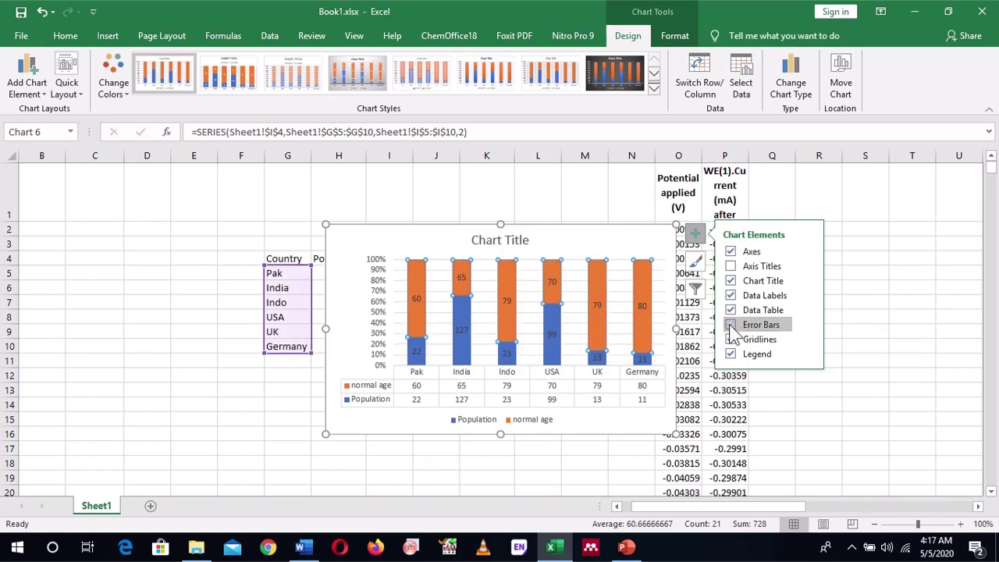
# - Remove the chart's horizontal gridlines and move the chart over the country table, across columns F to L
pyautogui.click(662, 301)
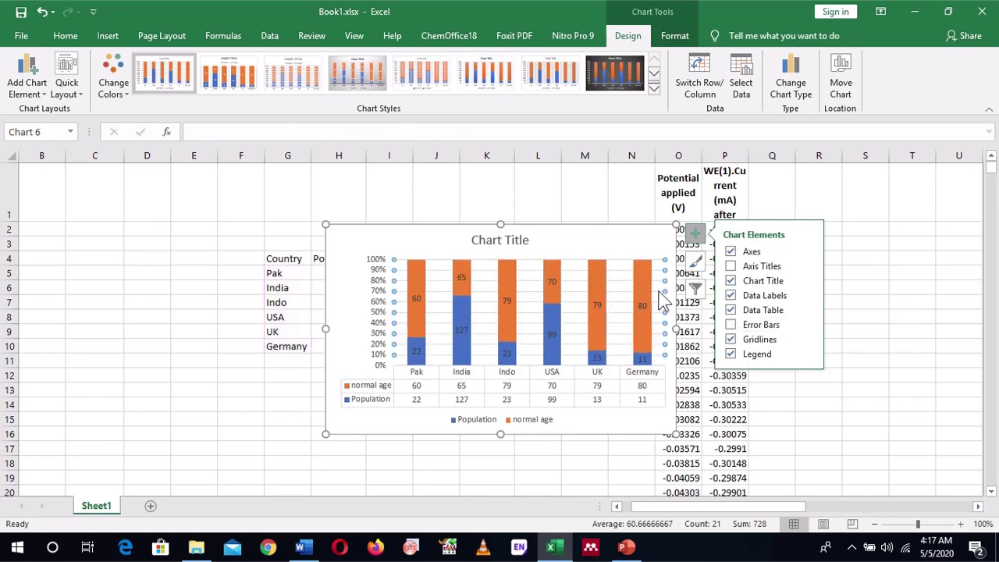
pyautogui.click(662, 302)
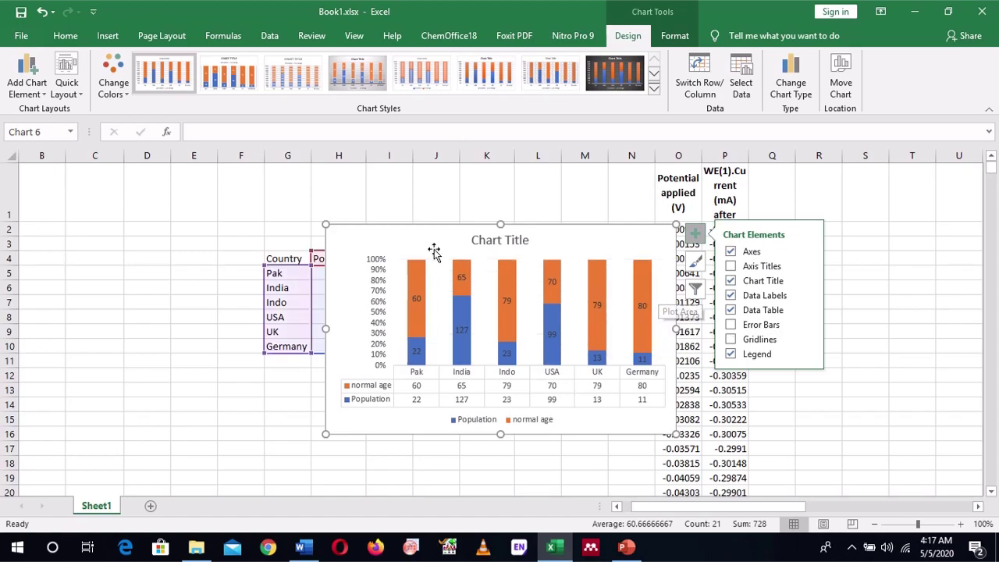
pyautogui.moveTo(408, 242); pyautogui.dragTo(298, 204)
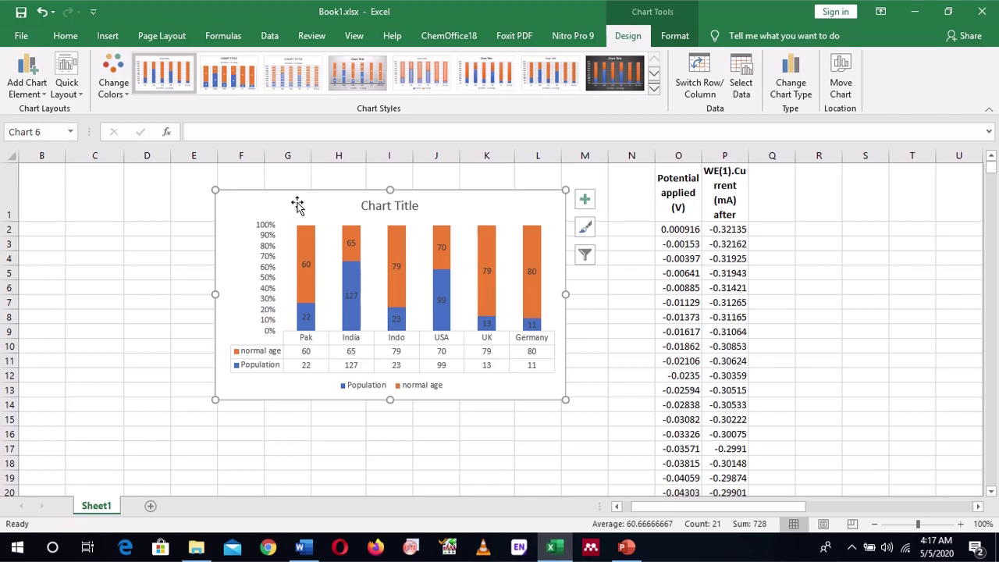
# - Copy the stacked chart into Word's Document1 and place its legend to the right of the plot
pyautogui.click(304, 549)
pyautogui.hotkey('ctrl', 'v')
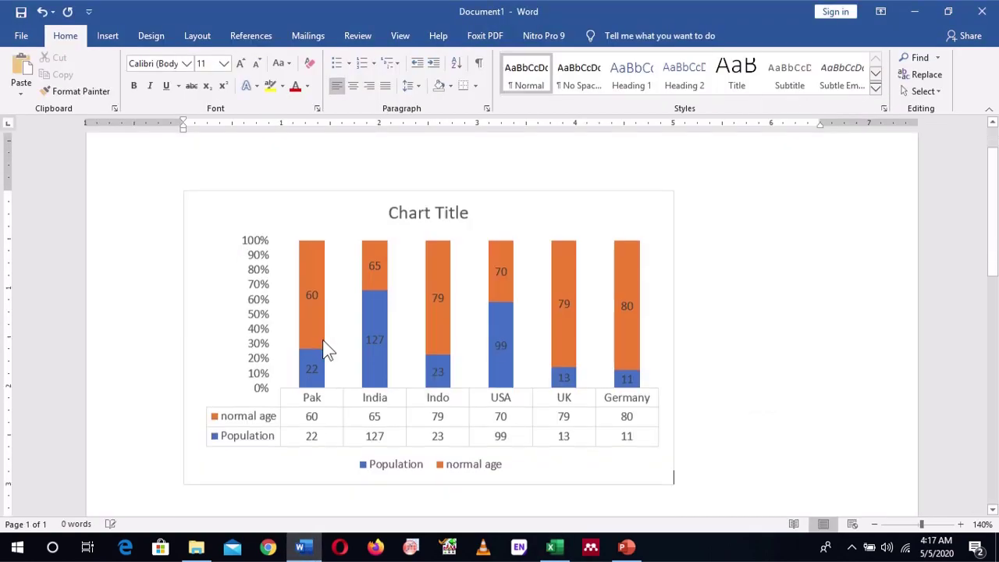
pyautogui.click(663, 232)
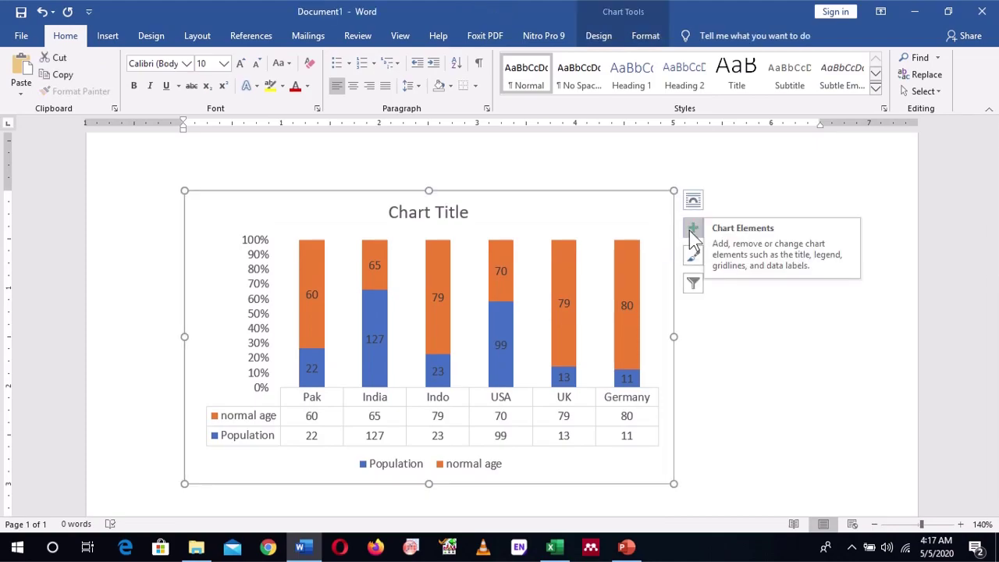
pyautogui.click(692, 232)
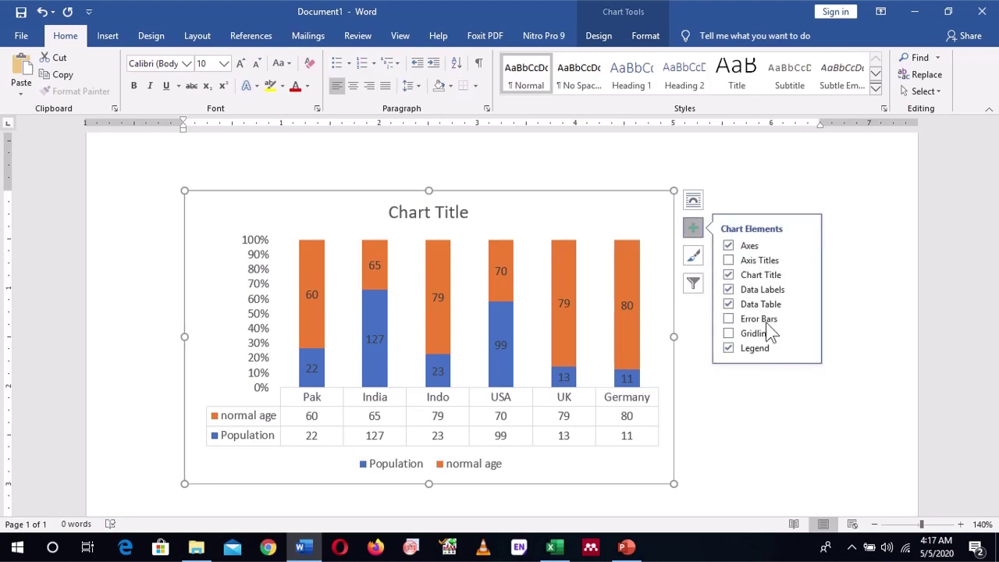
pyautogui.click(755, 351)
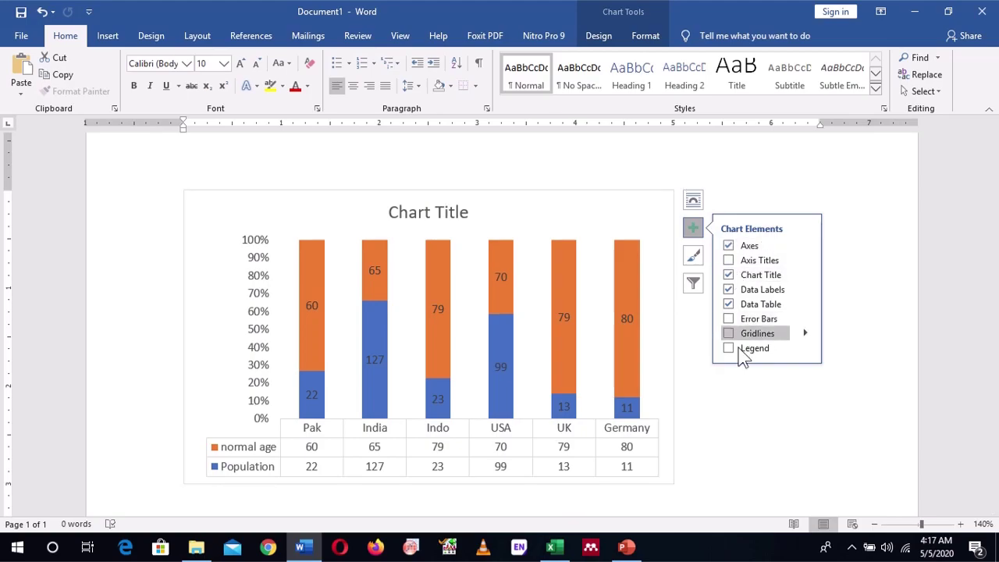
pyautogui.click(740, 351)
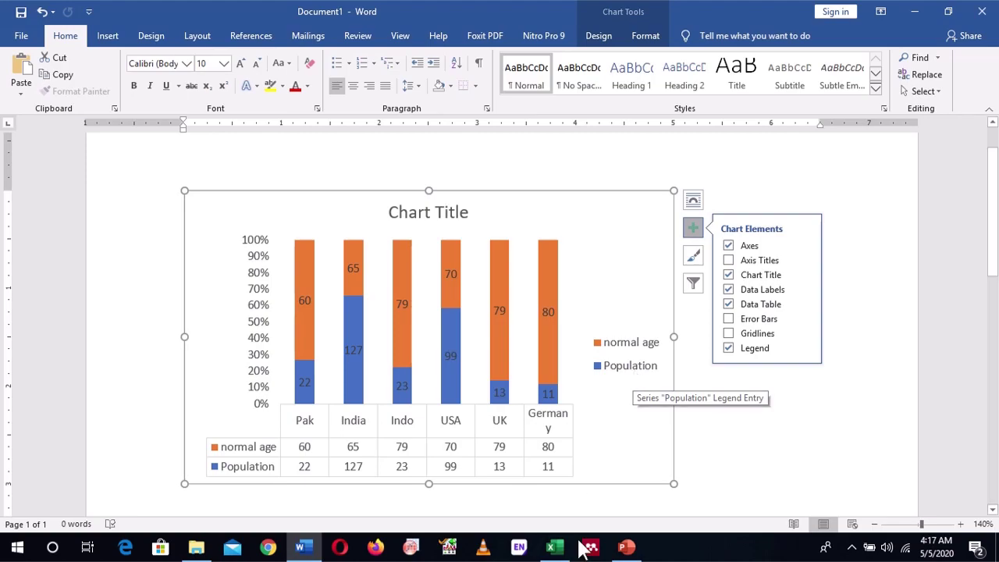
# - Switch back to Excel, move the chart off the country table, and set the UK population to 113
pyautogui.click(556, 547)
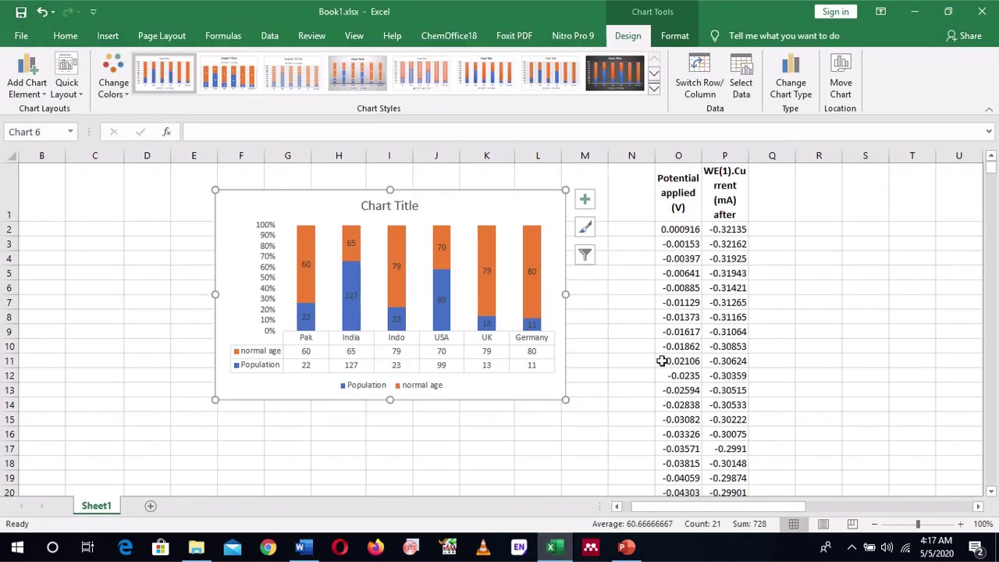
pyautogui.moveTo(304, 198); pyautogui.dragTo(550, 211)
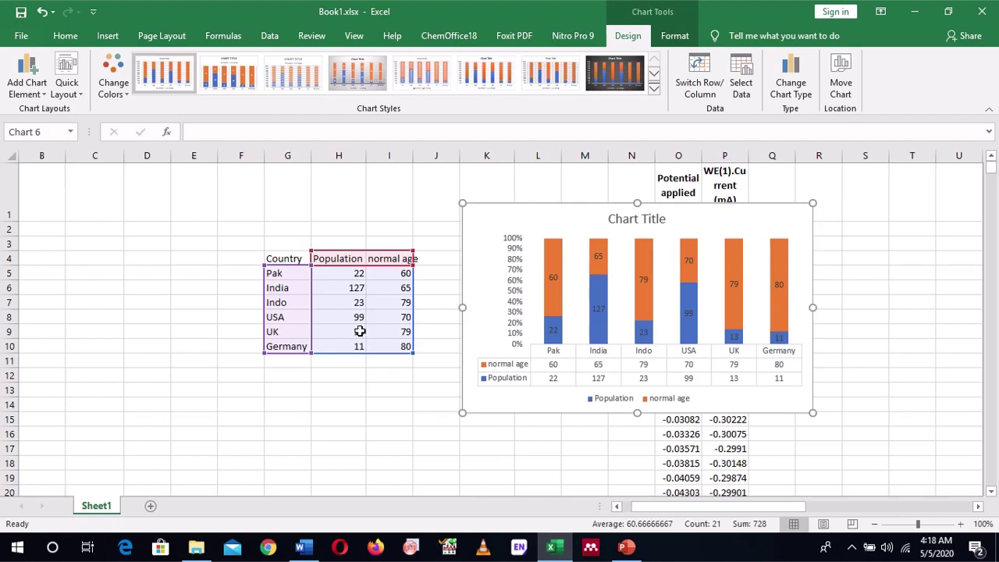
pyautogui.doubleClick(363, 332)
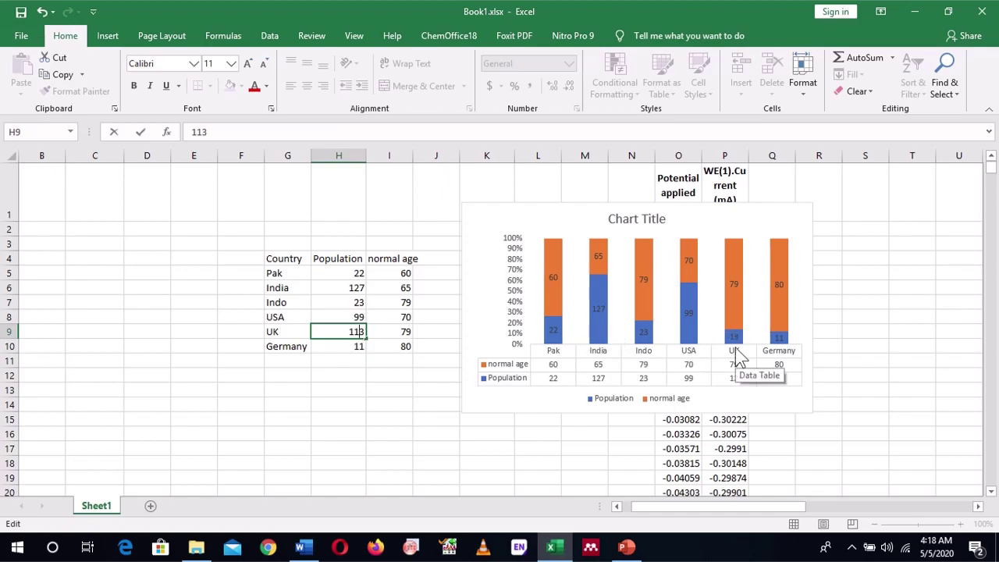
pyautogui.press('Return')
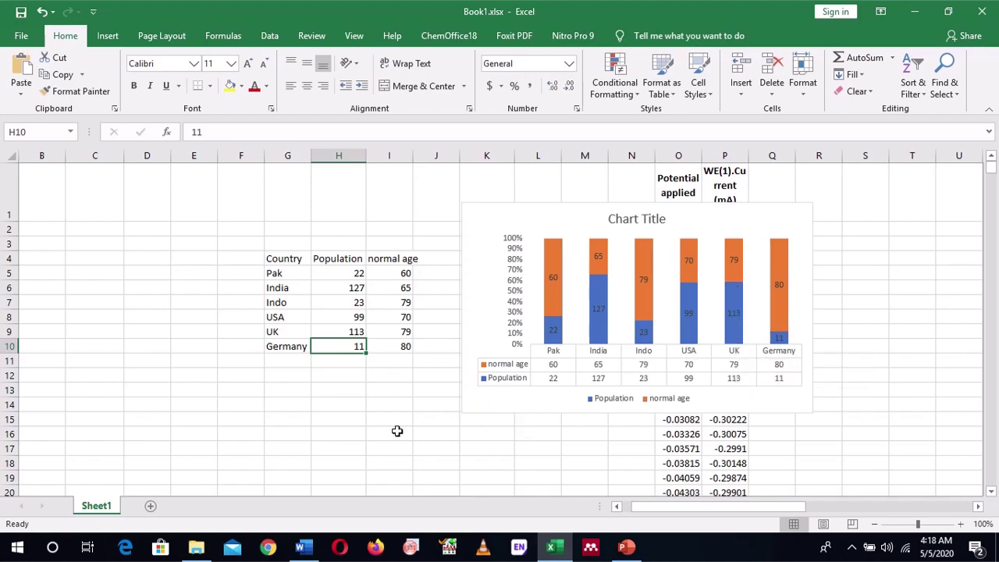
# - Switch to Word to check the UK population bar in the copied chart, and return to Excel
pyautogui.click(303, 549)
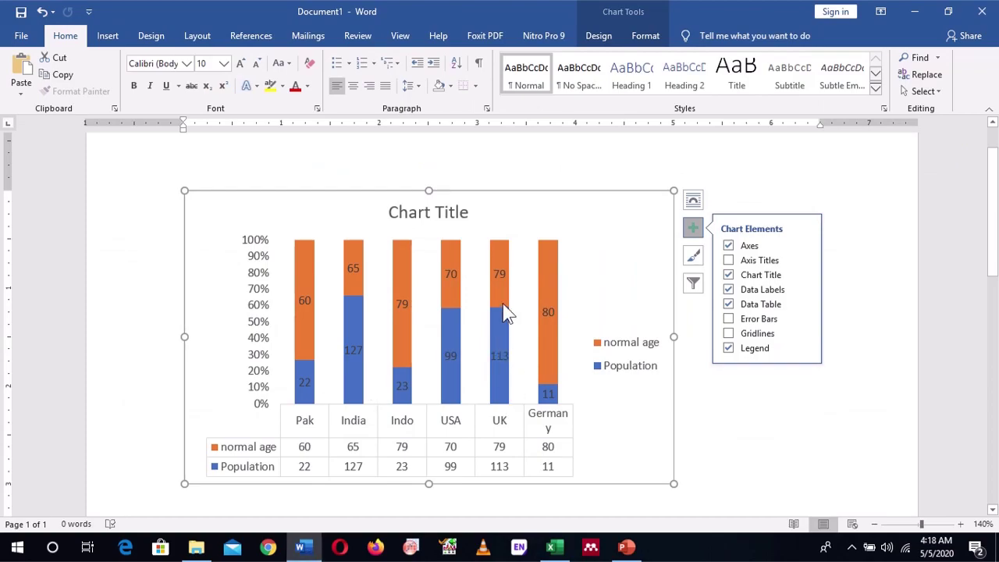
pyautogui.moveTo(509, 392)
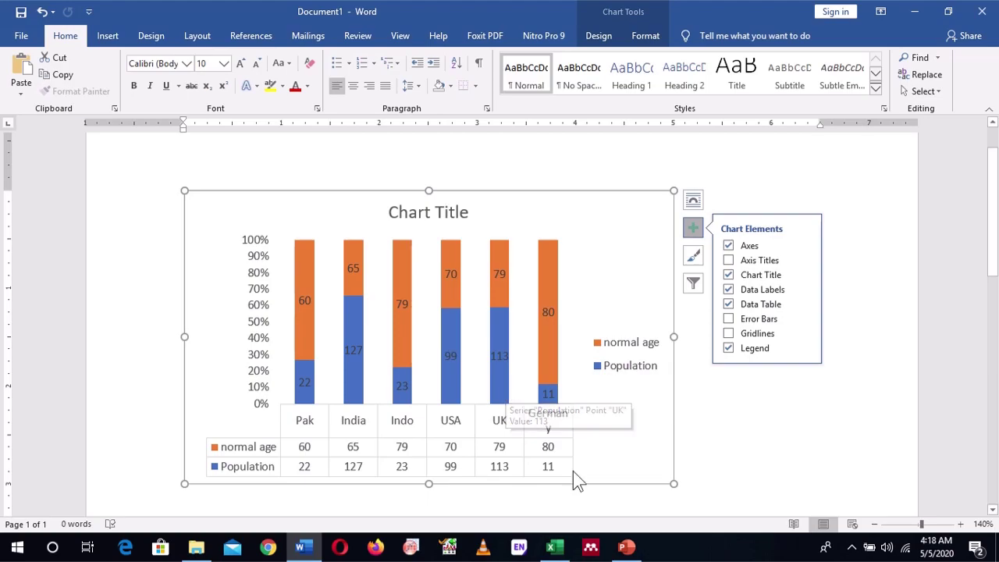
pyautogui.click(556, 548)
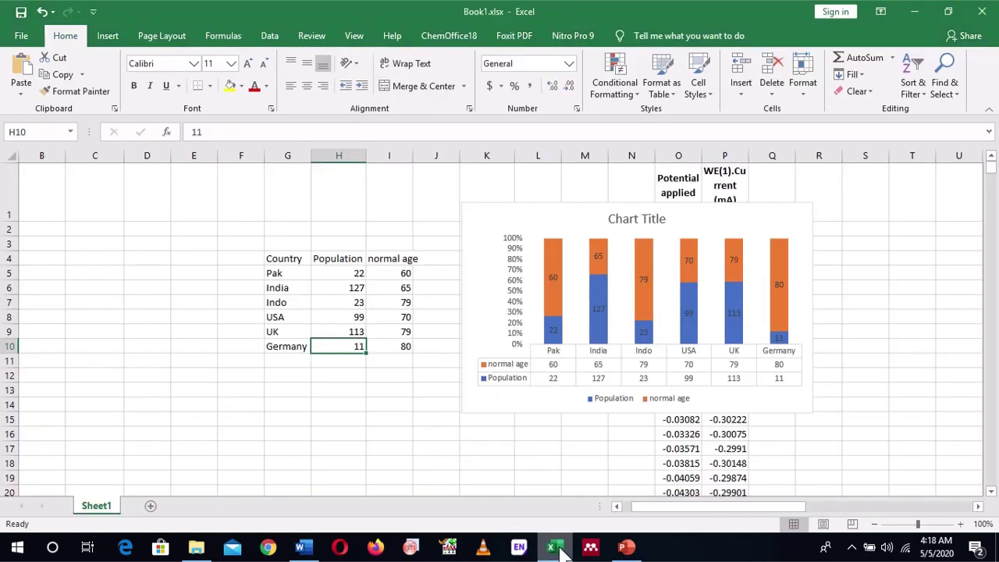
# - Delete the stacked column chart and plot columns O and P, potential and current, as a scatter chart with smooth lines and no markers
pyautogui.click(772, 220)
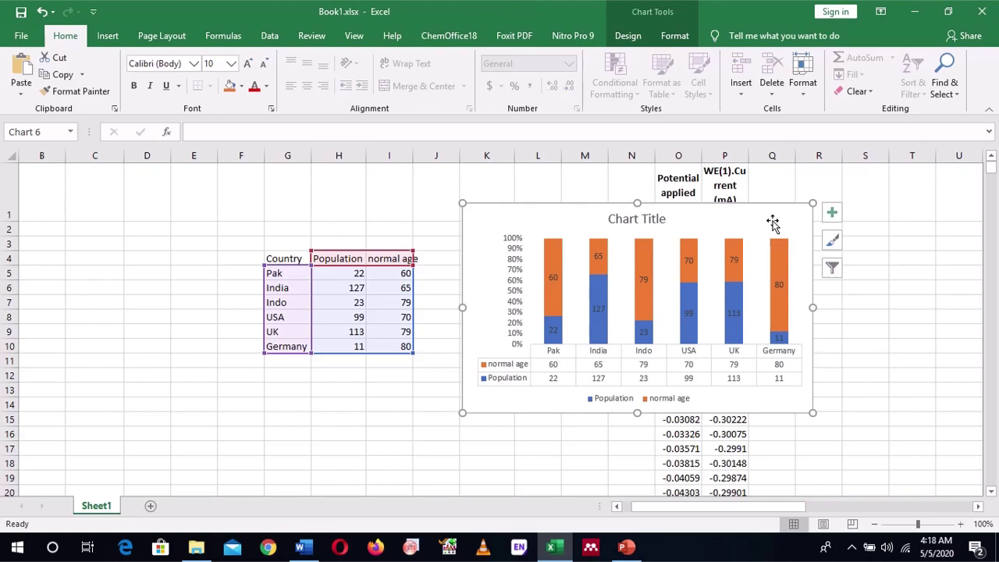
pyautogui.press('Delete')
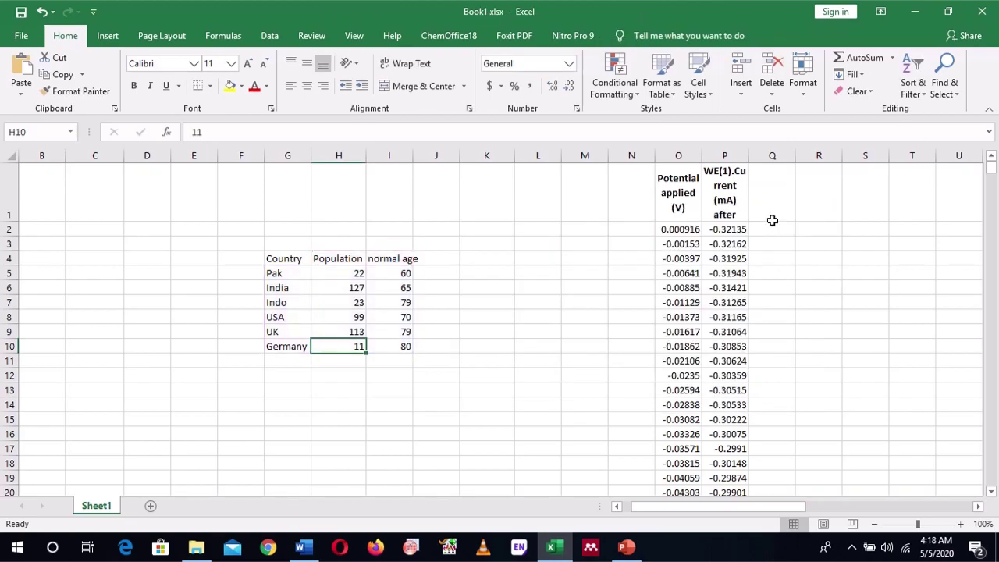
pyautogui.click(681, 158)
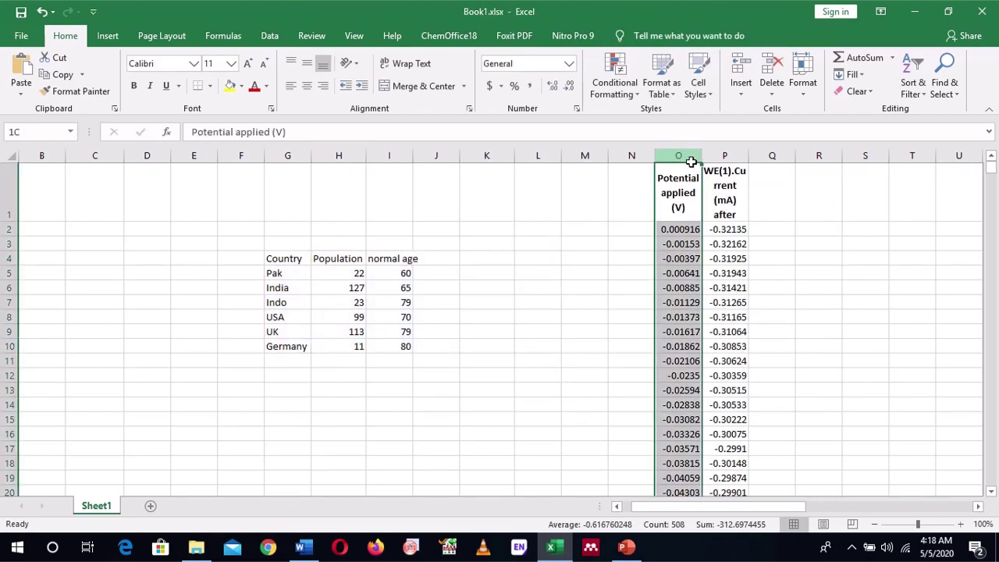
pyautogui.moveTo(695, 160); pyautogui.dragTo(711, 161)
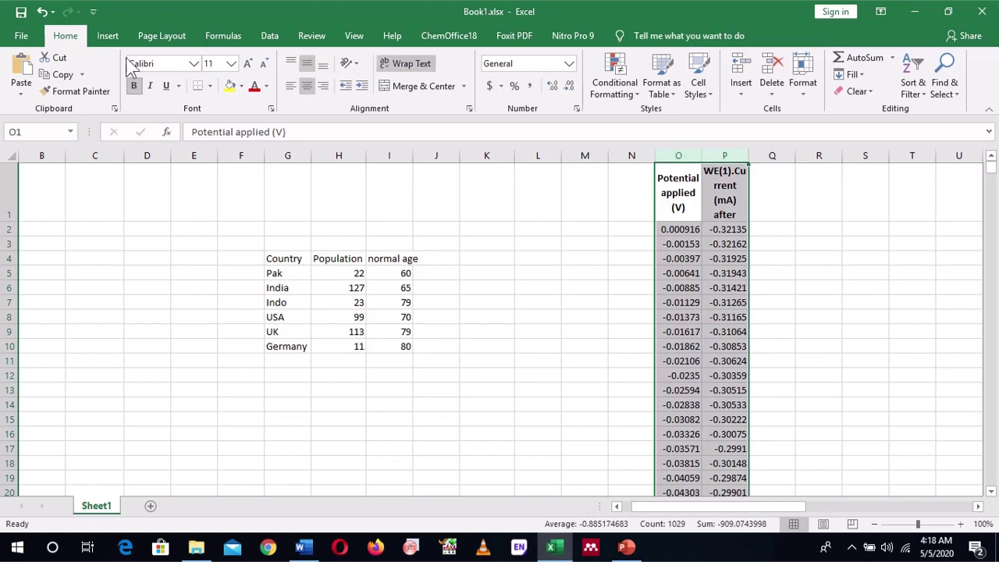
pyautogui.click(110, 37)
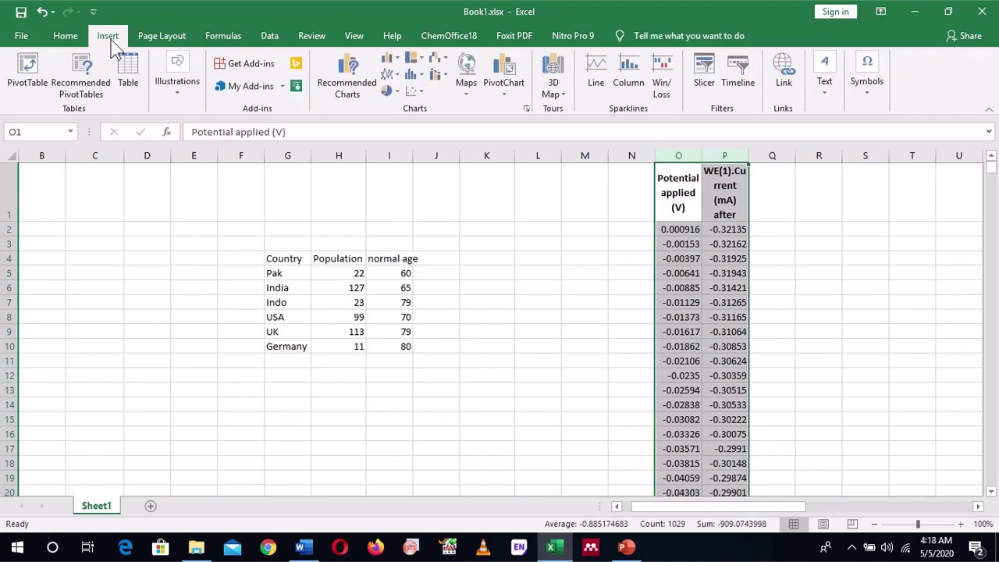
pyautogui.click(424, 93)
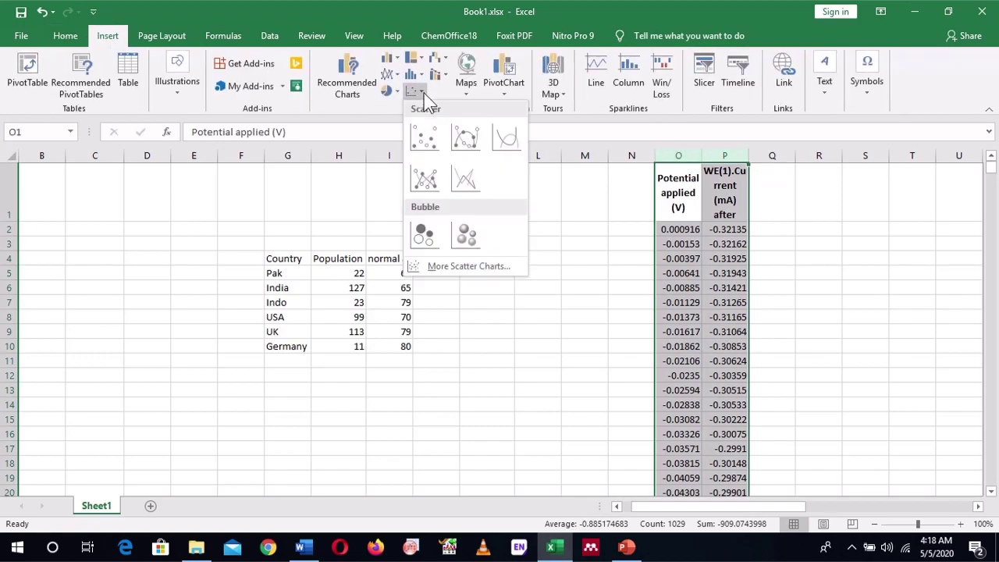
pyautogui.click(514, 130)
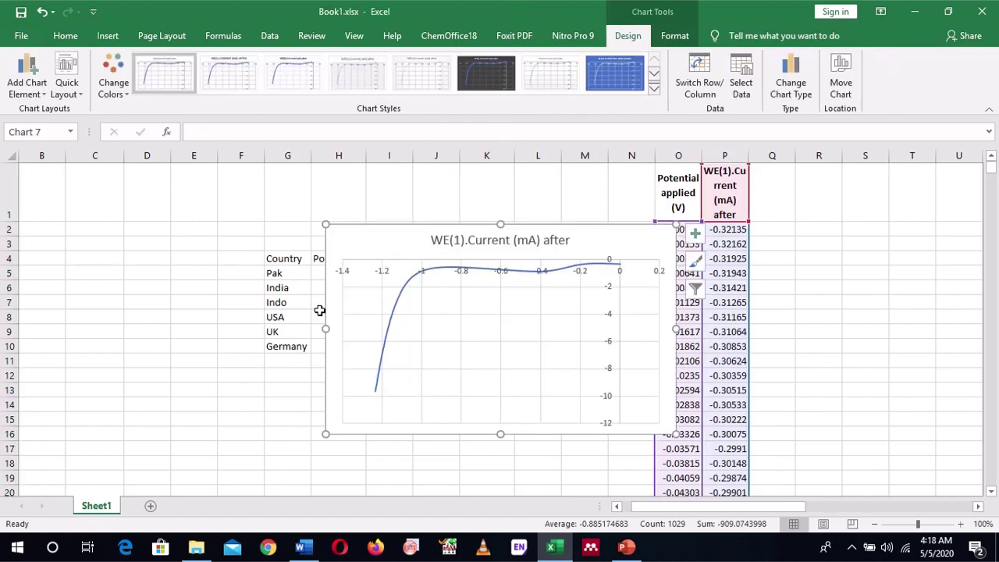
# - Enlarge the scatter chart to span columns F to O down to row 19, and remove its vertical and horizontal gridlines
pyautogui.moveTo(326, 438); pyautogui.dragTo(243, 480)
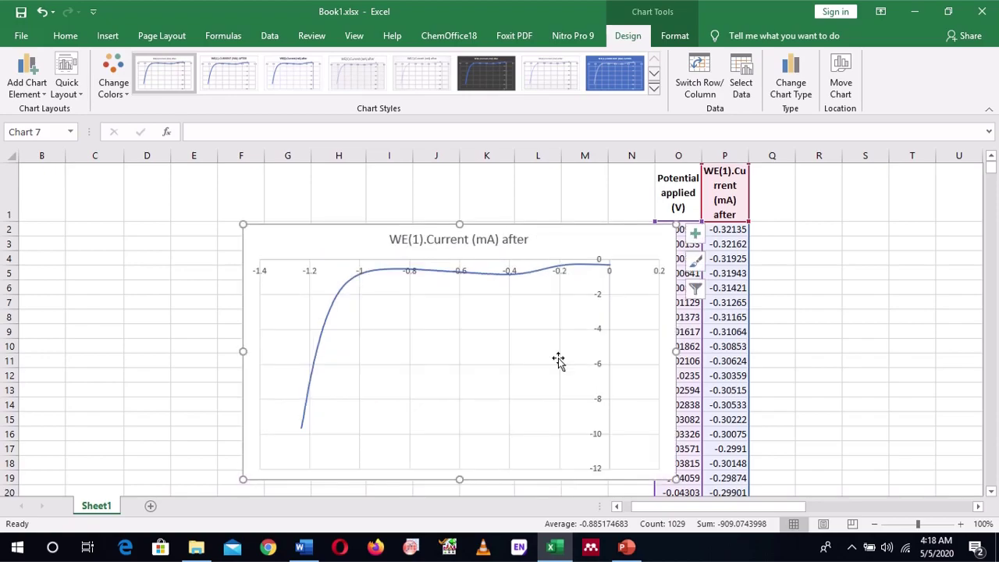
pyautogui.click(509, 374)
pyautogui.click(508, 330)
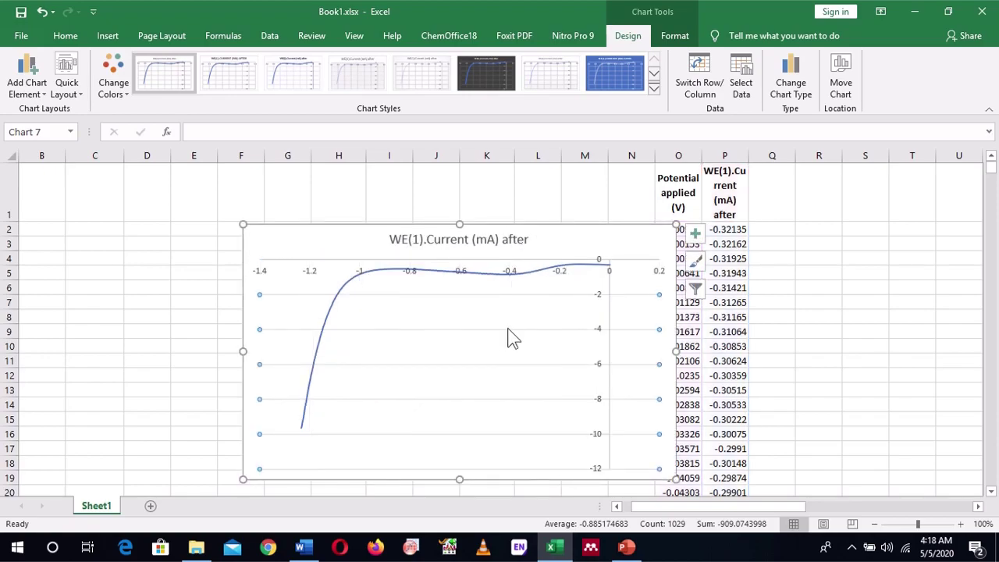
pyautogui.click(509, 331)
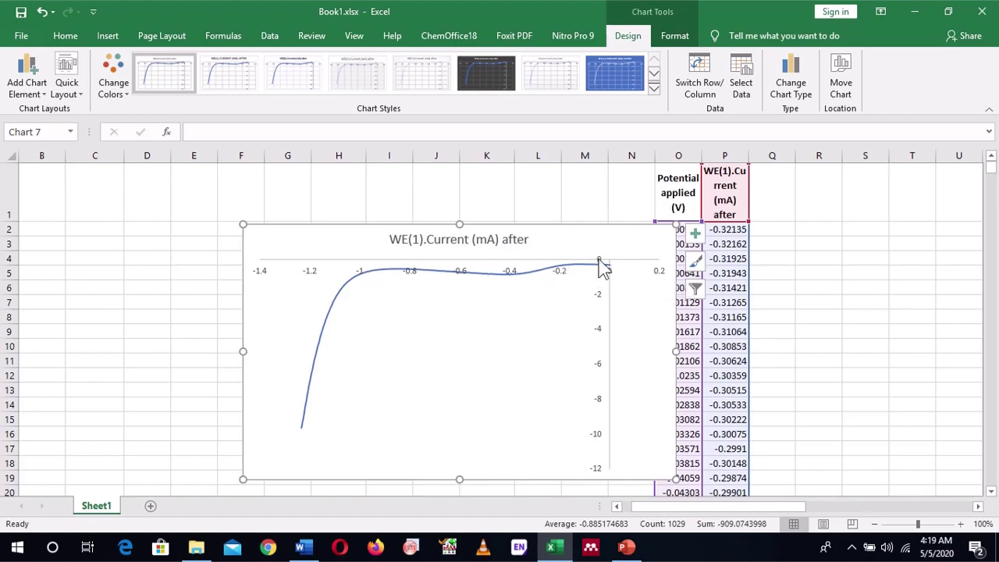
# - Set the maximum bound of the scatter chart's horizontal axis to 0
pyautogui.click(660, 279)
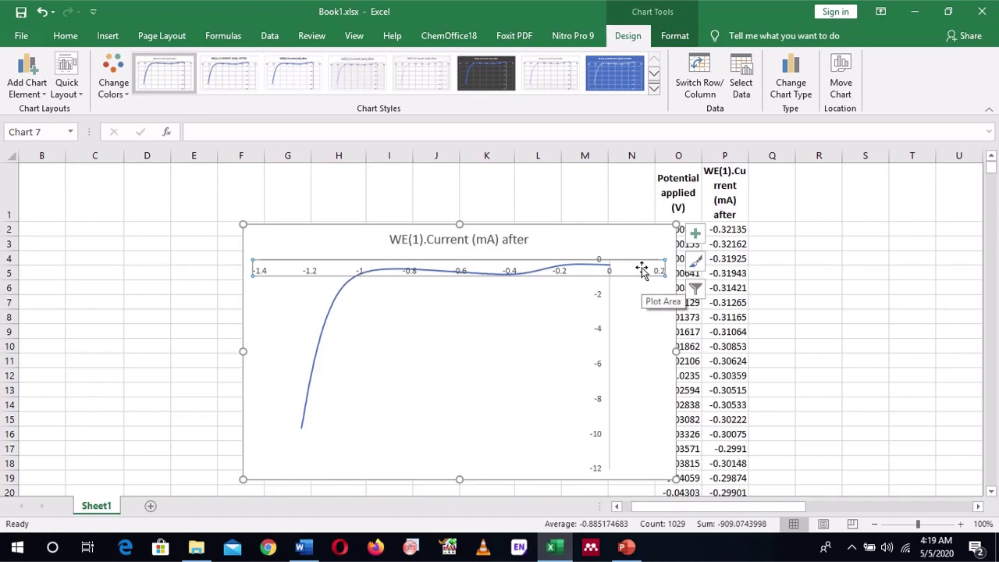
pyautogui.doubleClick(643, 269)
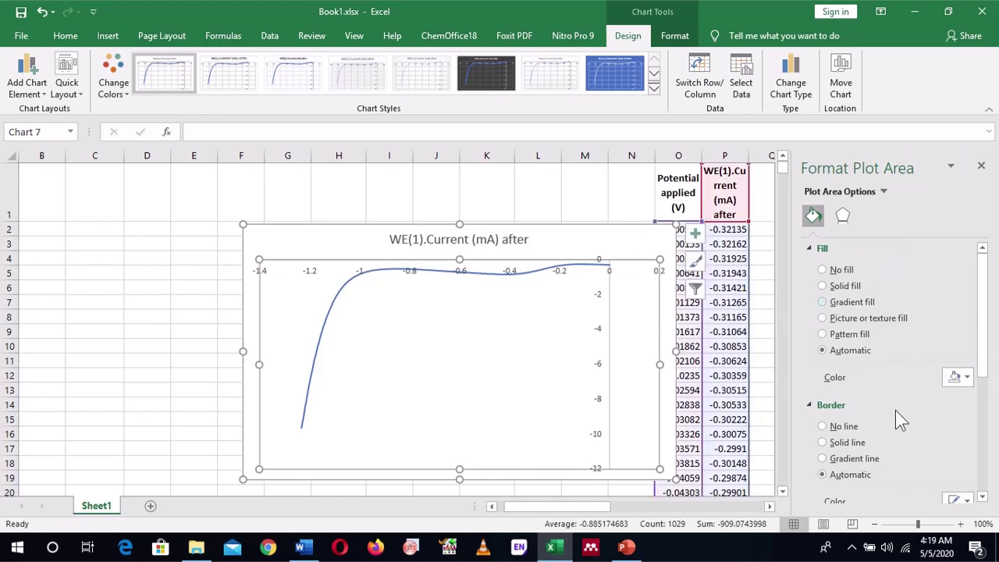
pyautogui.click(621, 244)
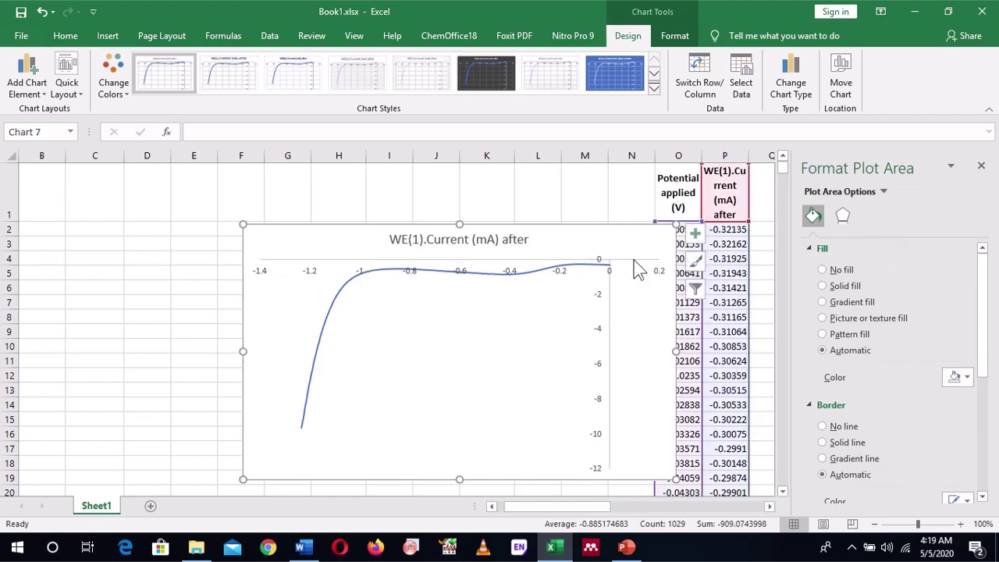
pyautogui.click(642, 272)
pyautogui.click(660, 271)
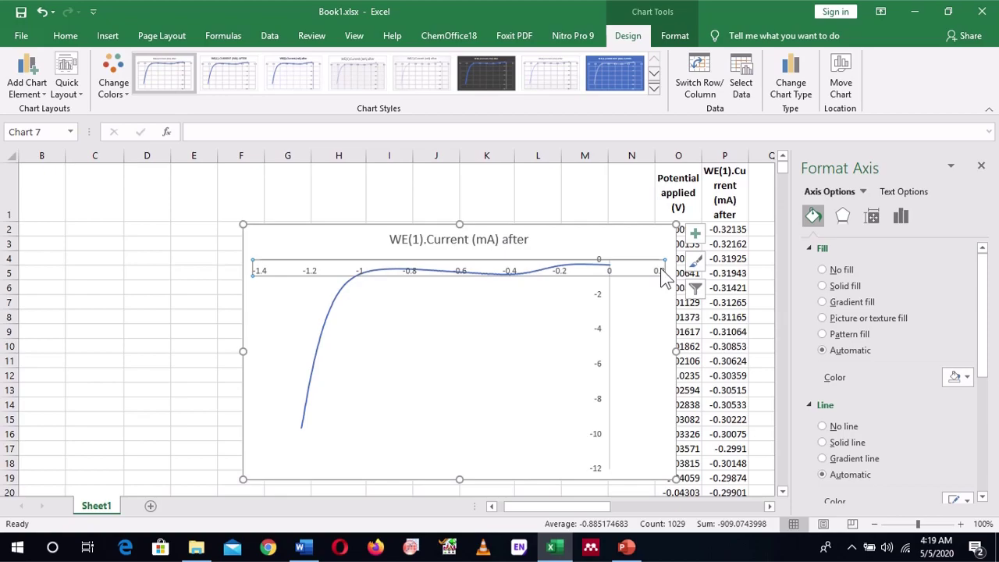
pyautogui.click(675, 36)
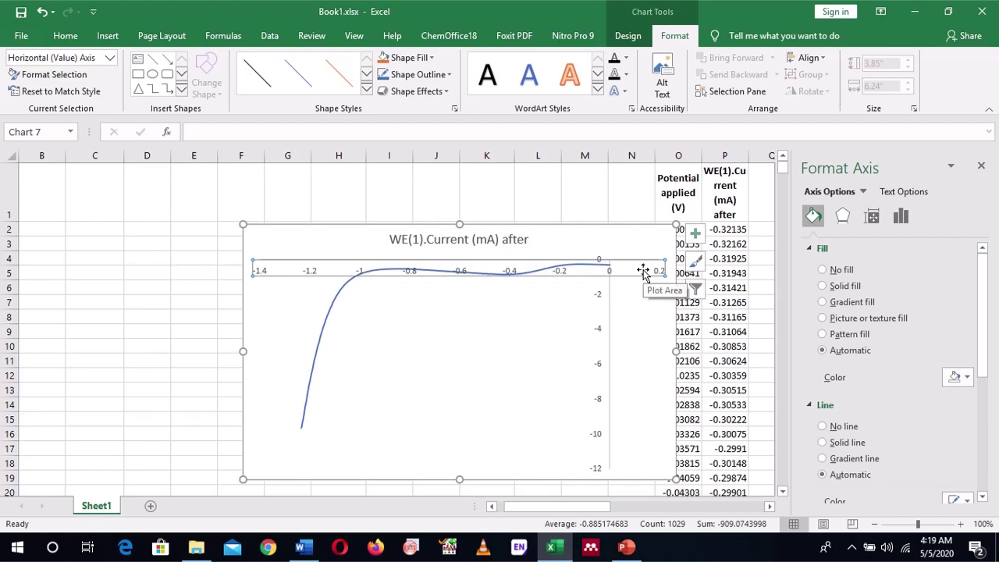
pyautogui.click(904, 218)
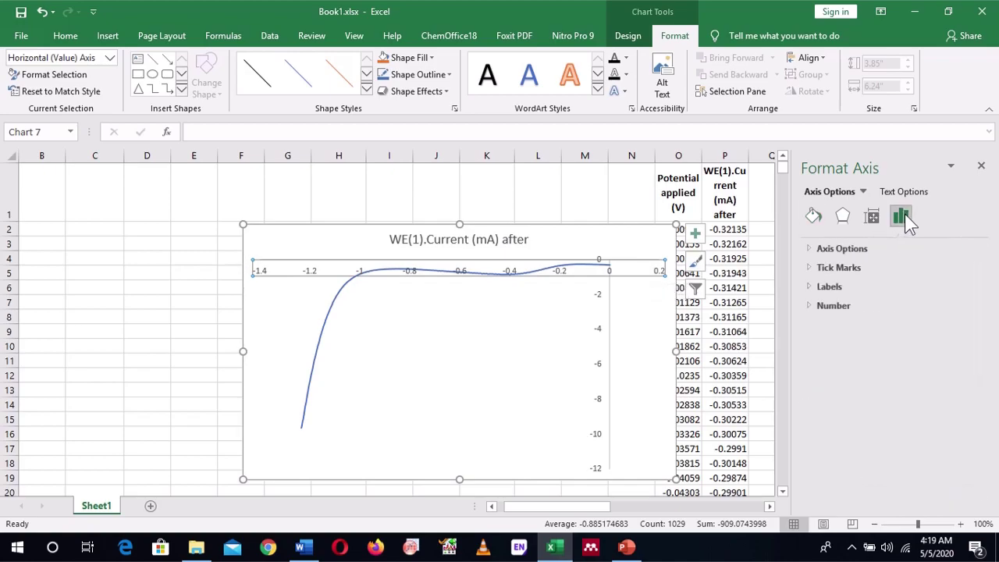
pyautogui.click(825, 251)
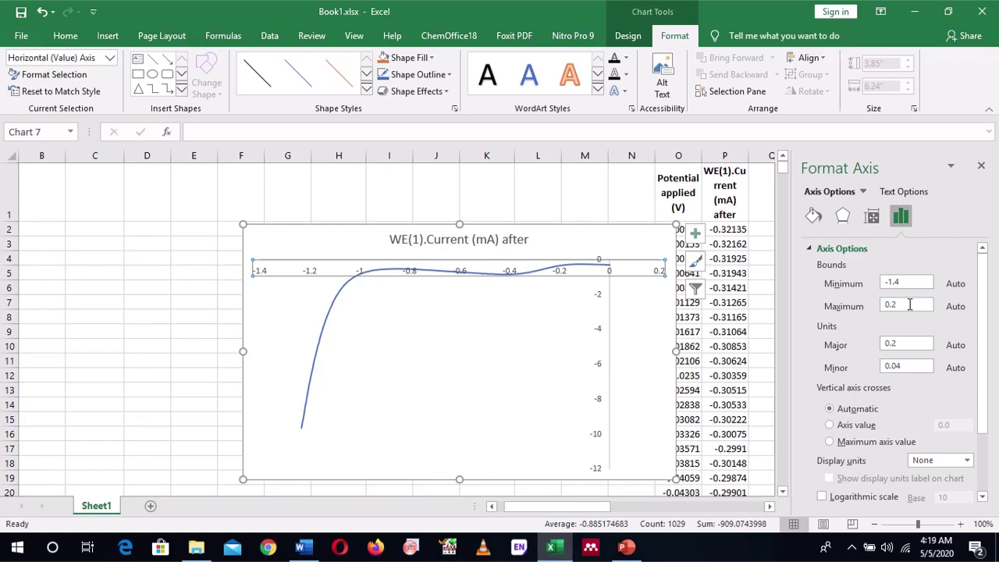
pyautogui.click(909, 306)
pyautogui.press('BackSpace')
pyautogui.write('0')
pyautogui.press('Return')
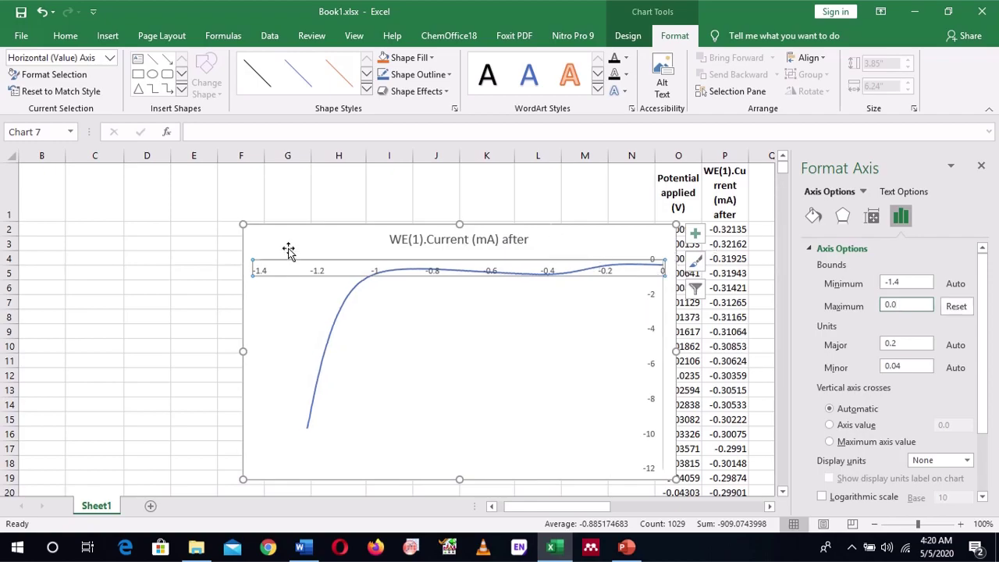
# - Move the scatter chart clear of data columns O and P, and make the vertical axis cross at axis value -1.4
pyautogui.moveTo(289, 232); pyautogui.dragTo(218, 215)
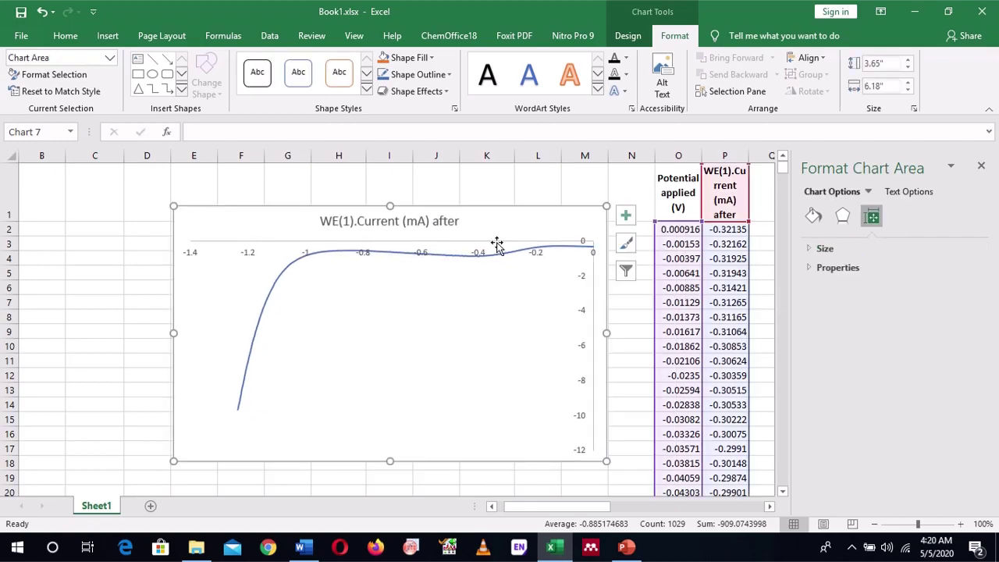
pyautogui.click(536, 262)
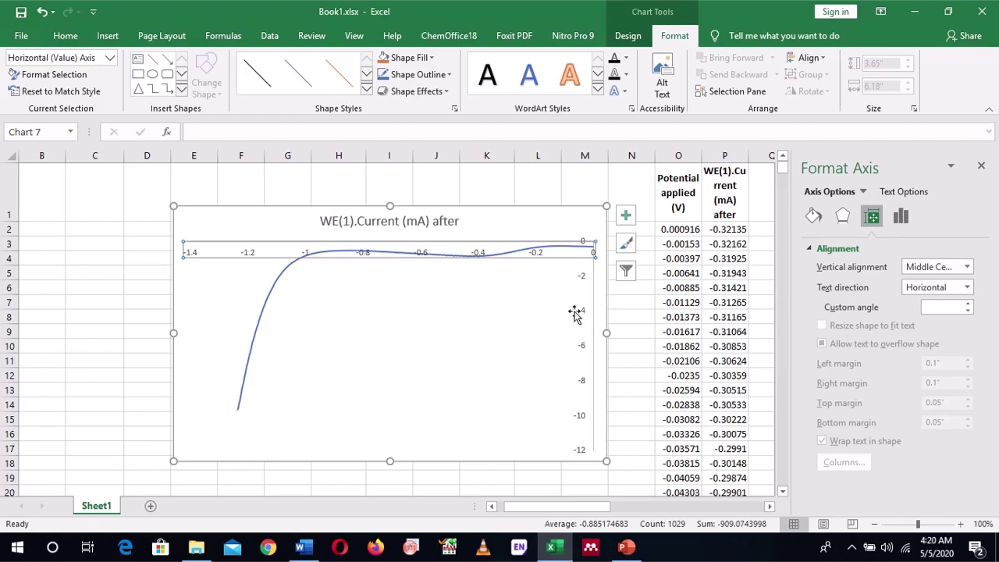
pyautogui.click(900, 219)
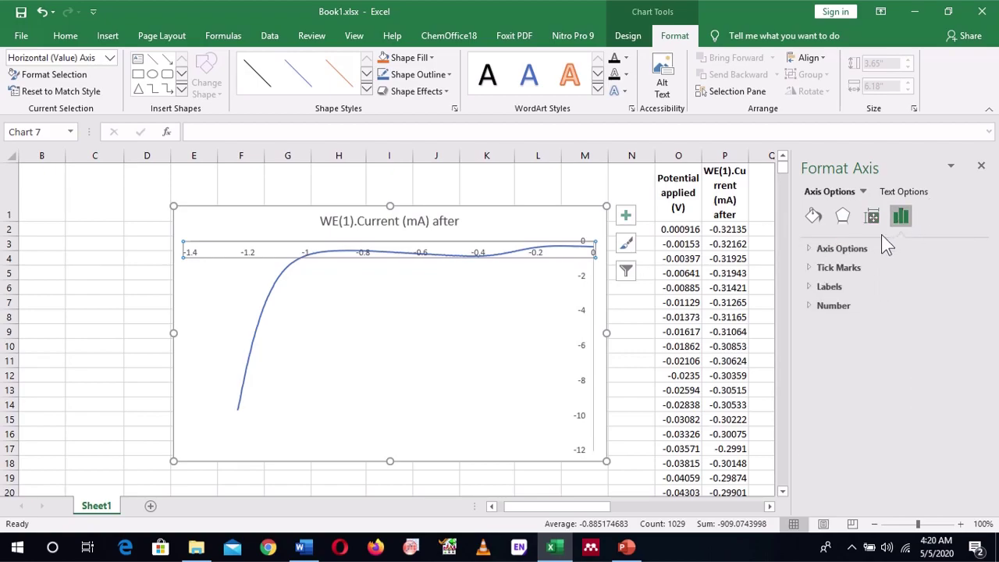
pyautogui.click(811, 250)
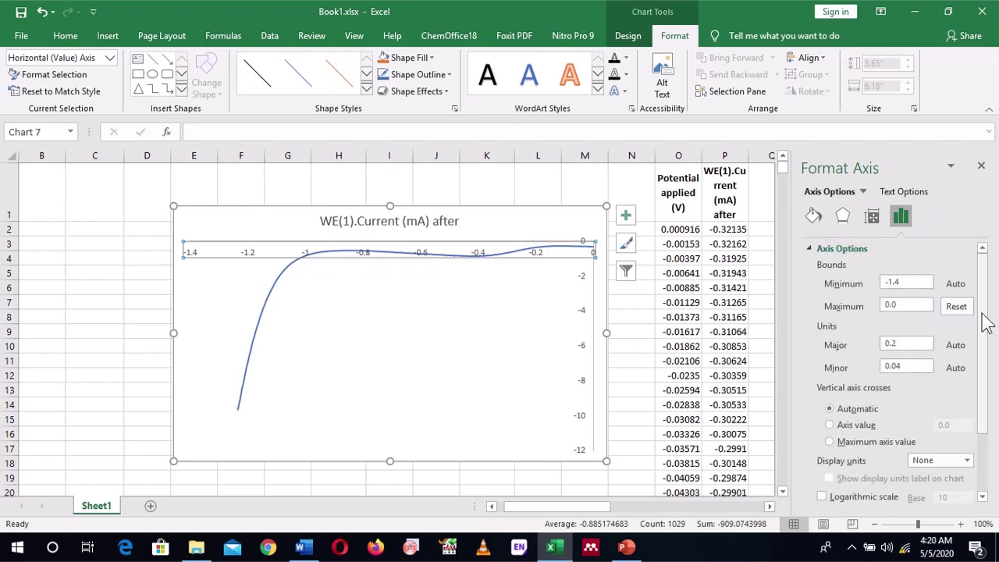
pyautogui.scroll(-3, 988, 328)
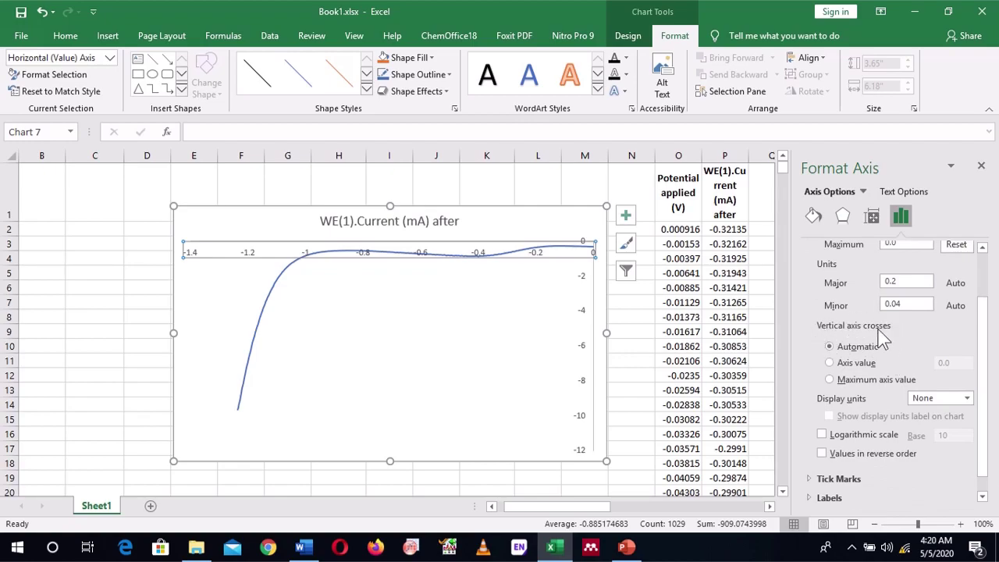
pyautogui.click(841, 364)
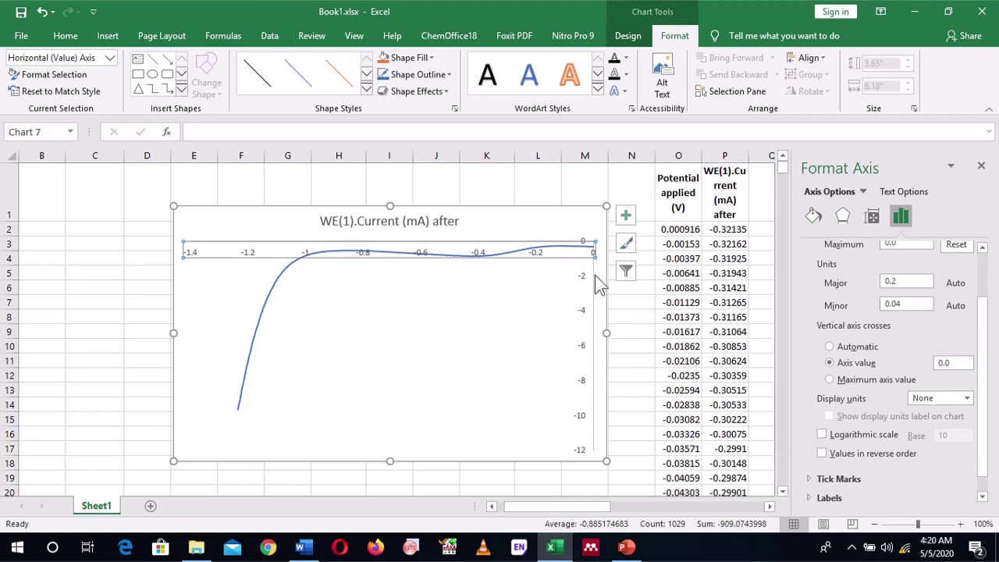
pyautogui.click(957, 364)
pyautogui.press('Return')
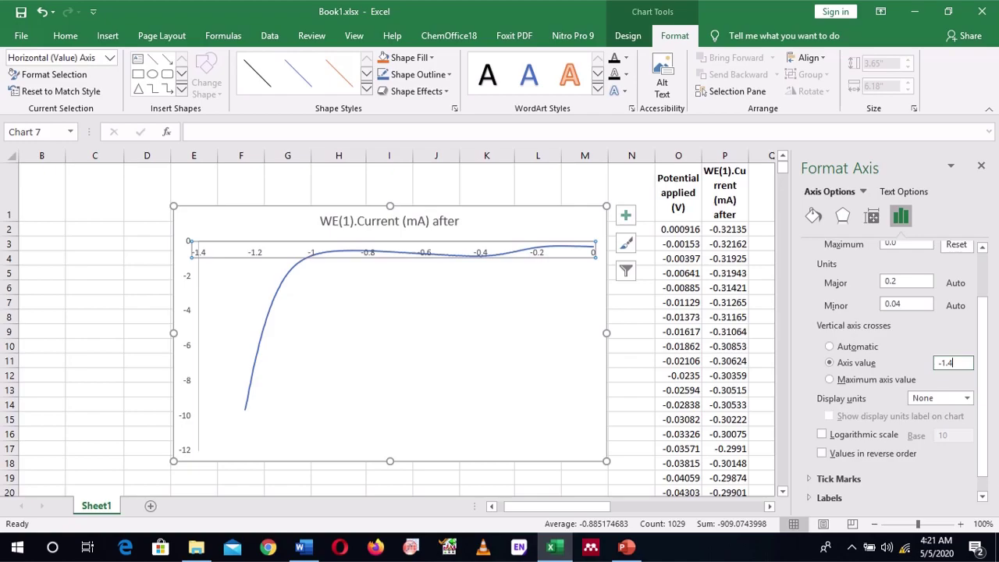
# - Make the horizontal axis cross the vertical axis at axis value -12
pyautogui.click(188, 343)
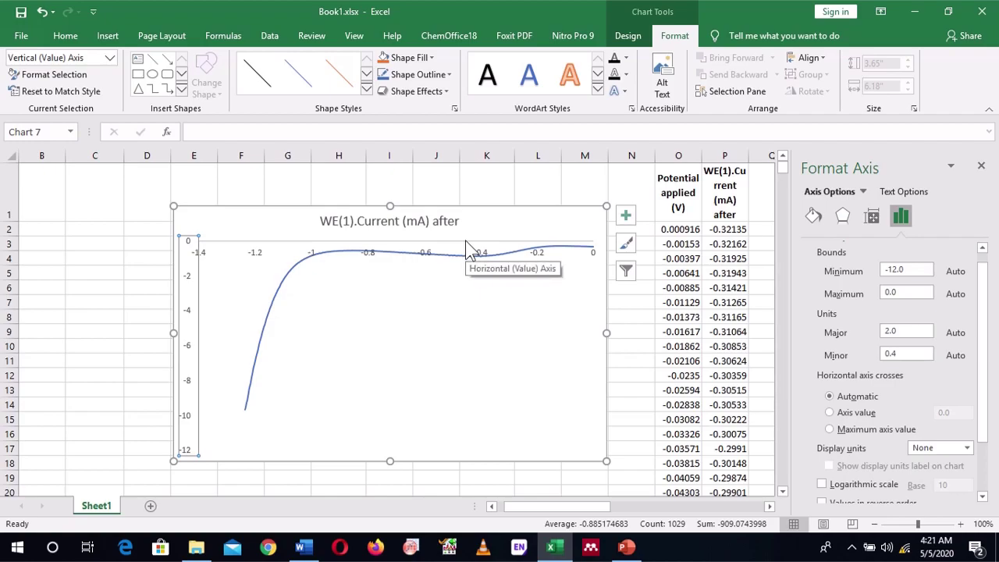
pyautogui.click(185, 307)
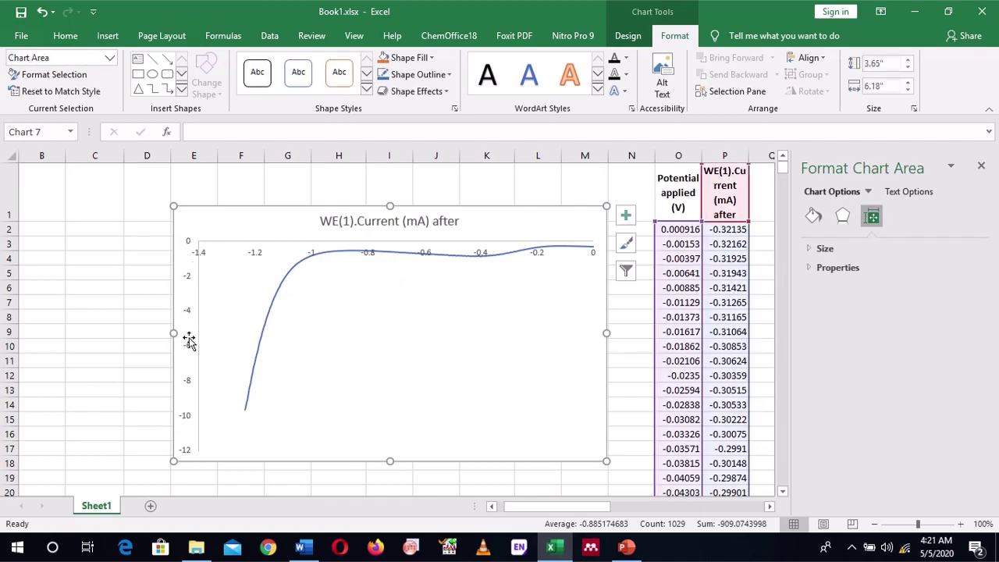
pyautogui.click(189, 424)
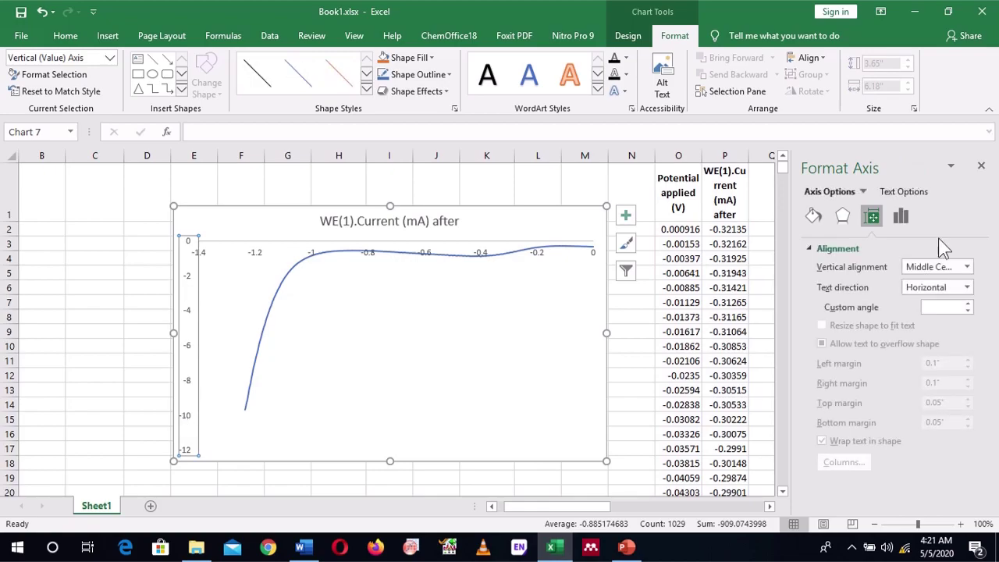
pyautogui.click(901, 216)
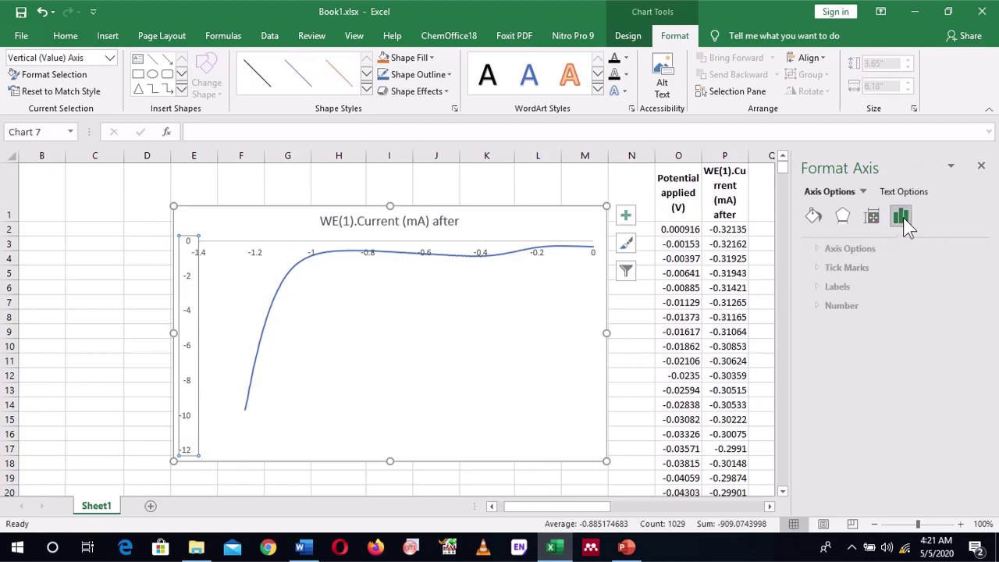
pyautogui.click(827, 250)
pyautogui.moveTo(990, 301); pyautogui.dragTo(992, 418)
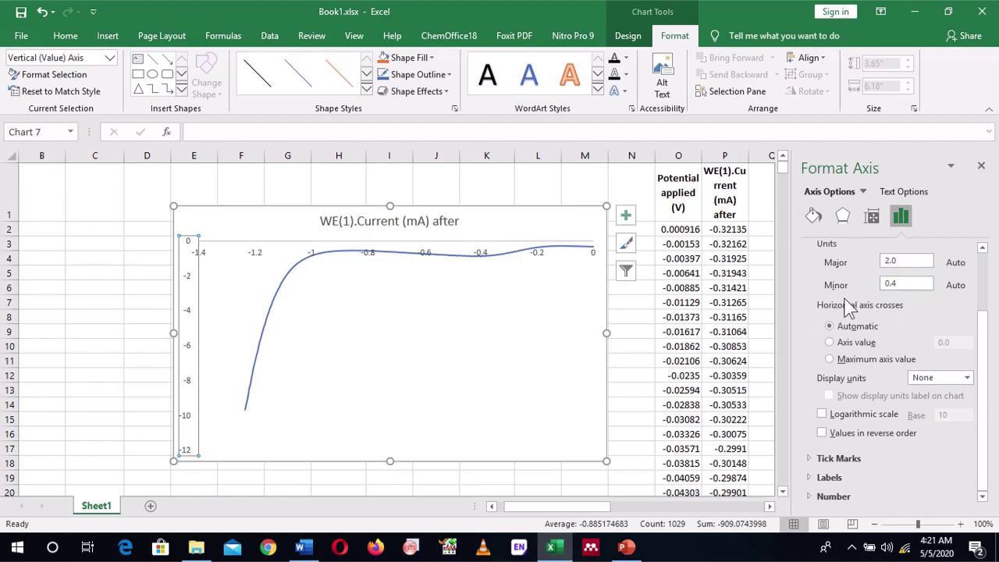
pyautogui.click(833, 343)
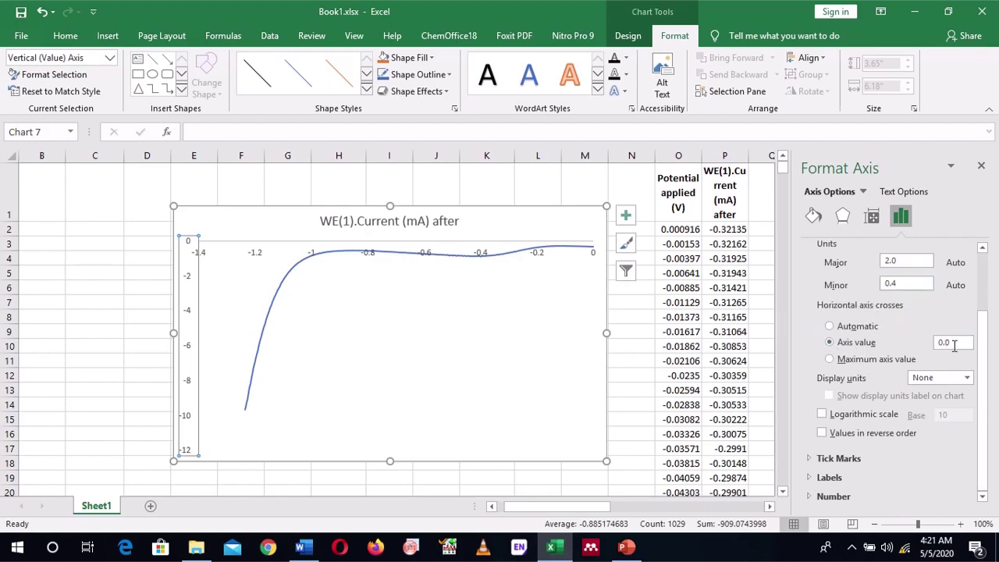
pyautogui.write('-12')
pyautogui.press('Return')
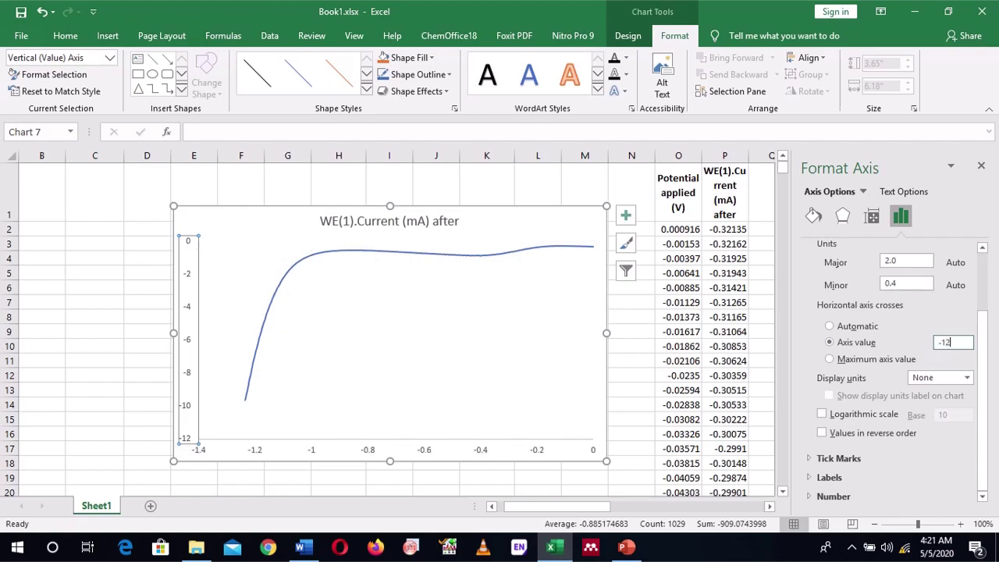
pyautogui.click(464, 339)
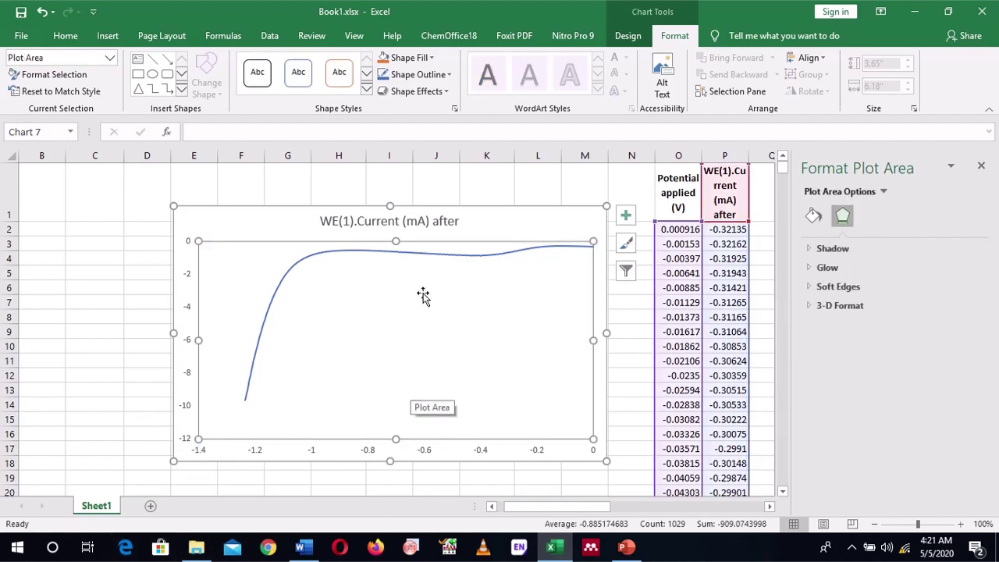
pyautogui.click(220, 228)
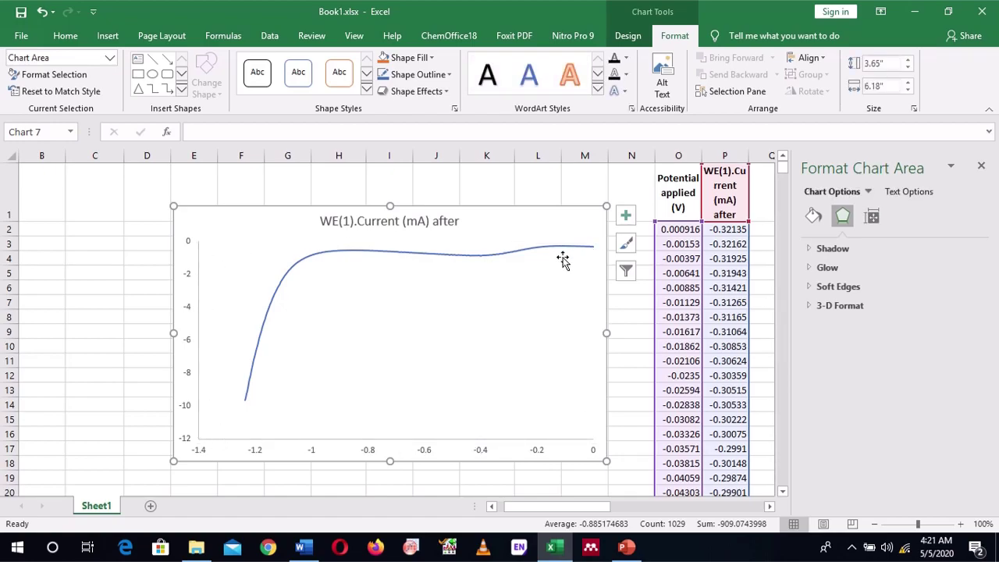
pyautogui.click(342, 338)
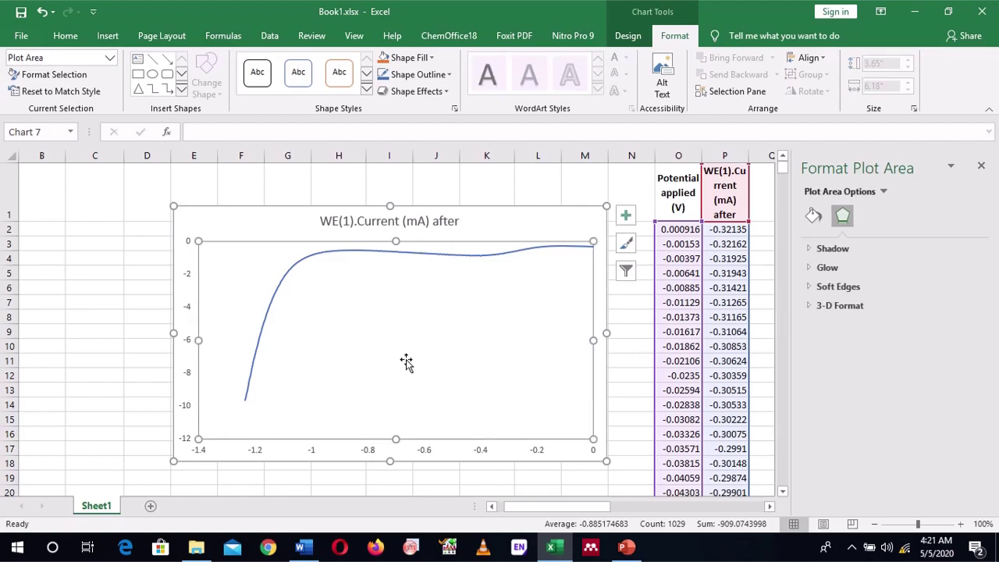
pyautogui.click(264, 229)
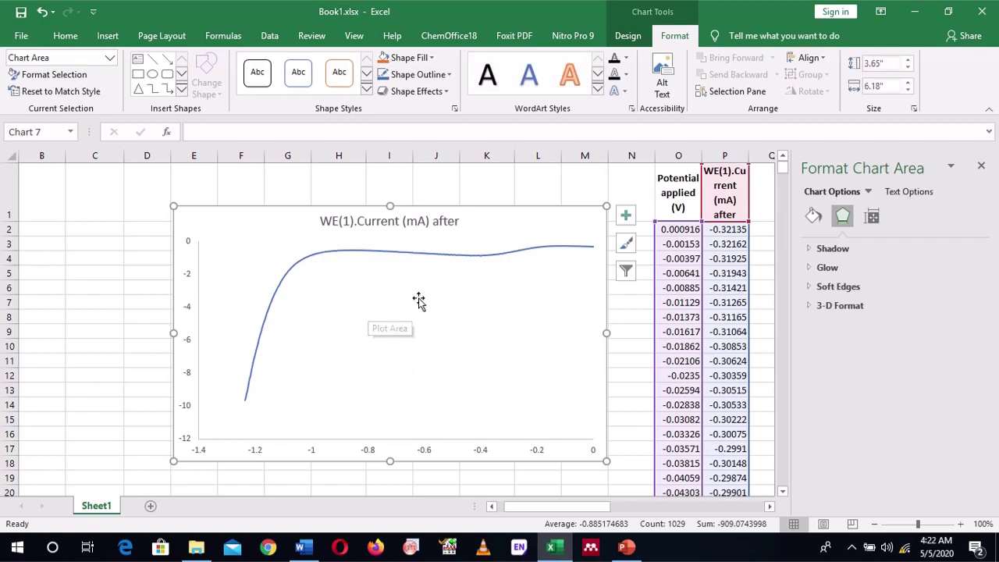
# - Give the scatter chart's plot area a solid black border with a width of 2 pt
pyautogui.click(345, 335)
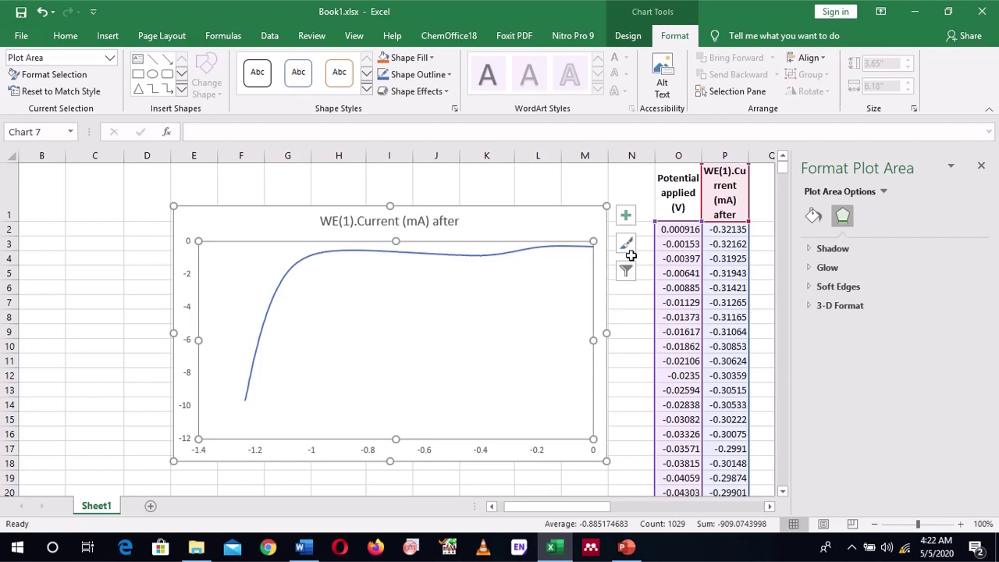
pyautogui.click(813, 217)
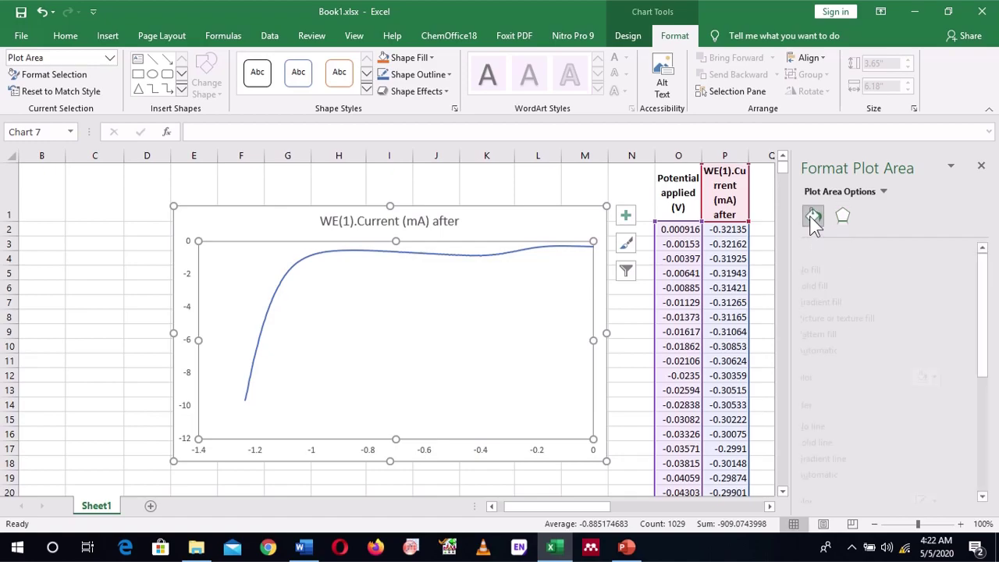
pyautogui.moveTo(982, 323); pyautogui.dragTo(991, 368)
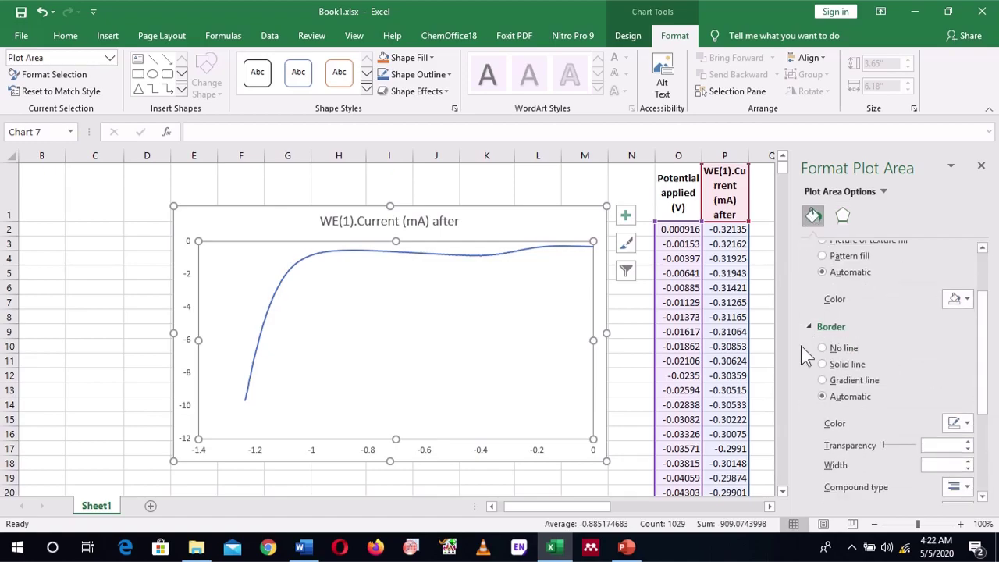
pyautogui.click(824, 365)
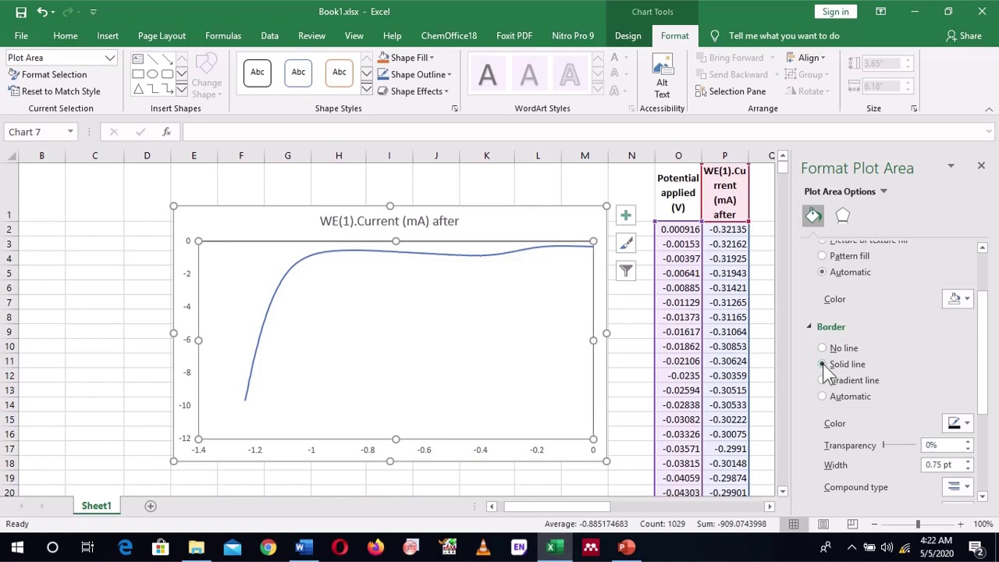
pyautogui.click(968, 462)
pyautogui.click(969, 462)
pyautogui.click(969, 461)
pyautogui.click(969, 461)
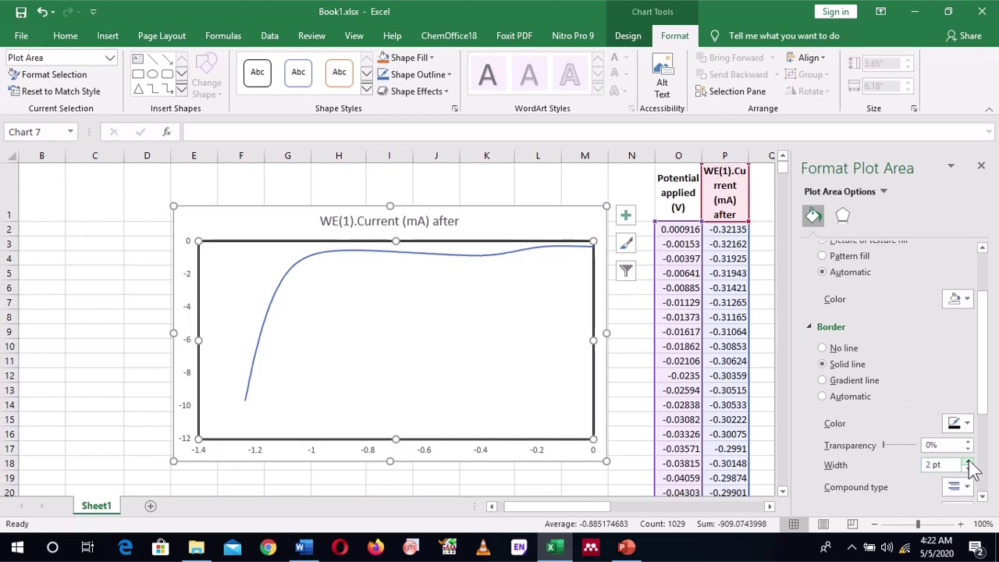
pyautogui.click(967, 423)
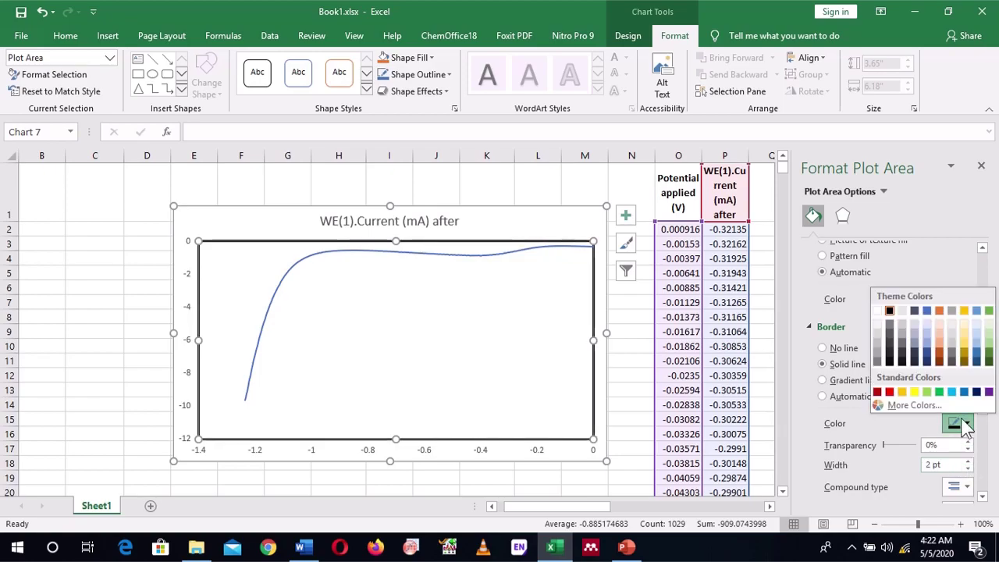
pyautogui.click(890, 312)
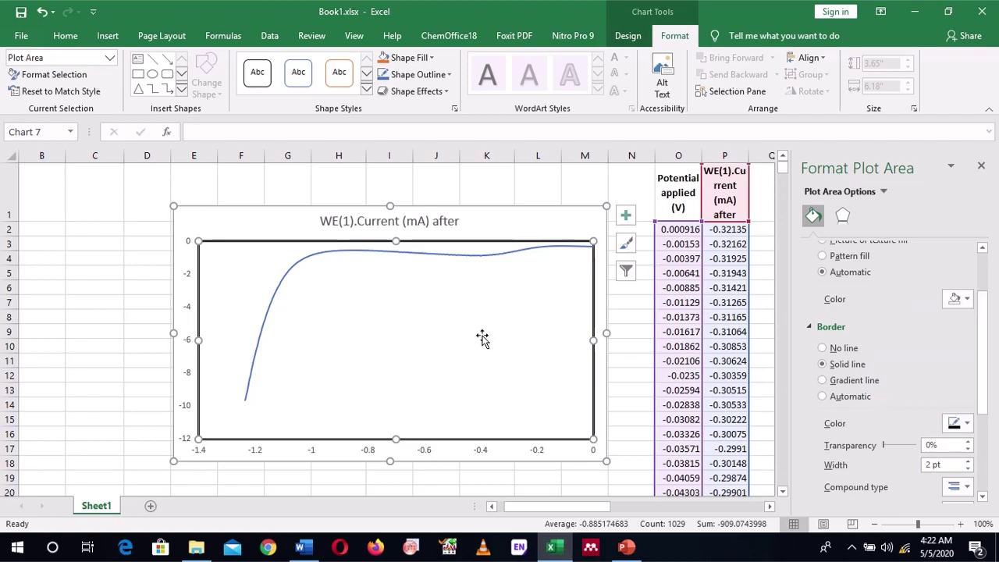
# - Apply a solid line border 2 pt wide around the whole chart area
pyautogui.click(515, 225)
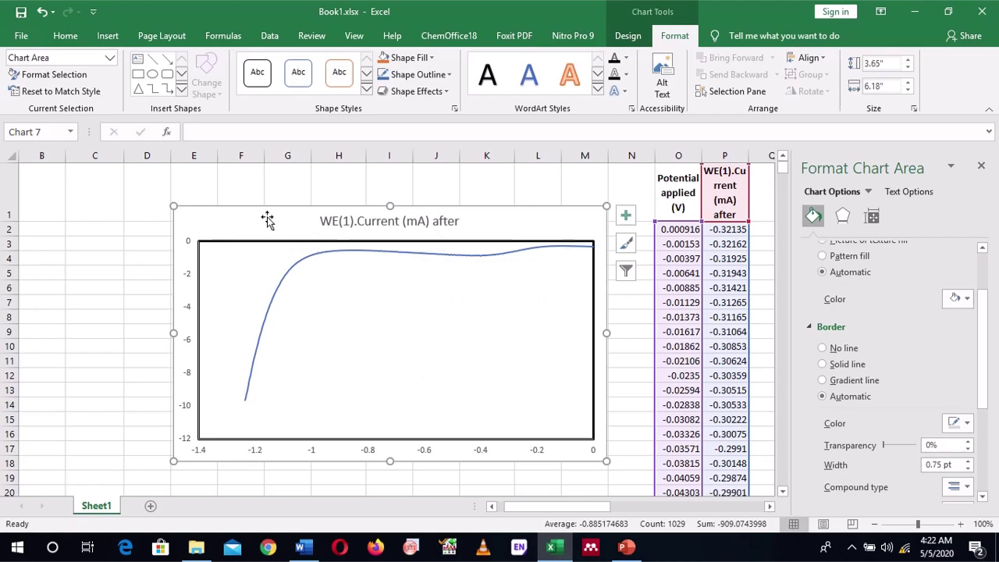
pyautogui.click(823, 364)
pyautogui.click(969, 460)
pyautogui.click(968, 460)
pyautogui.click(969, 462)
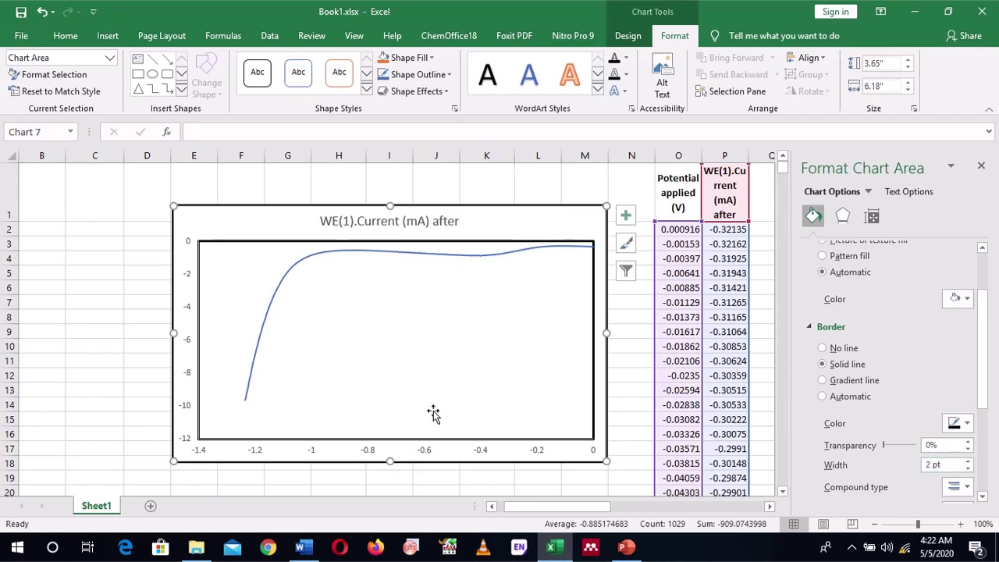
# - Try the Inside type for the vertical axis's major tick marks, and change them to Outside
pyautogui.click(191, 381)
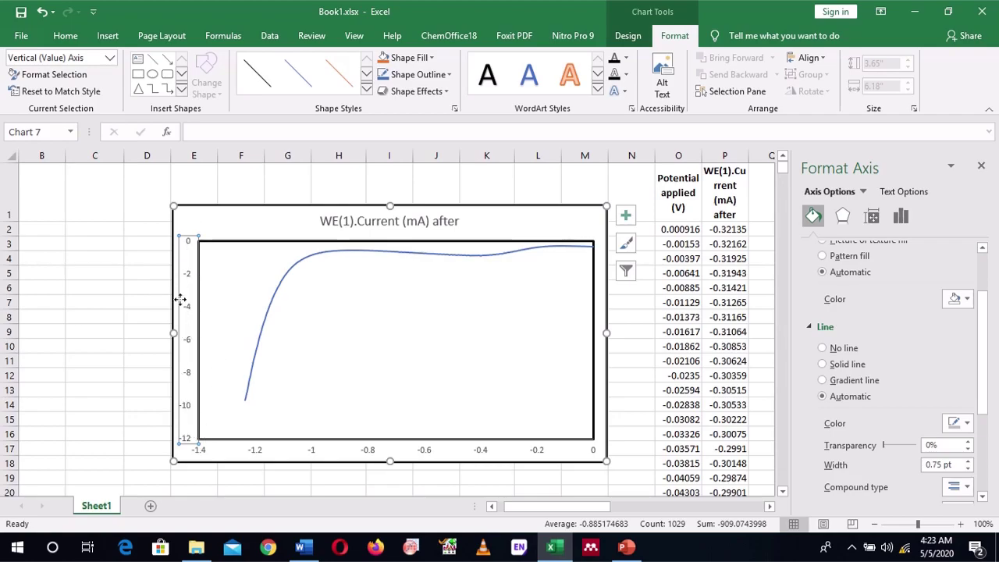
pyautogui.click(902, 217)
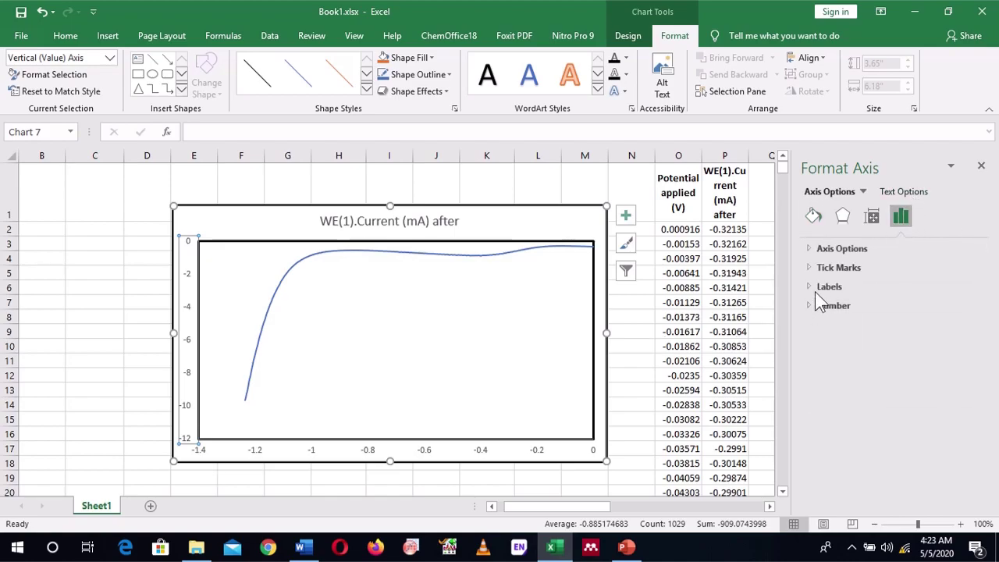
pyautogui.click(811, 268)
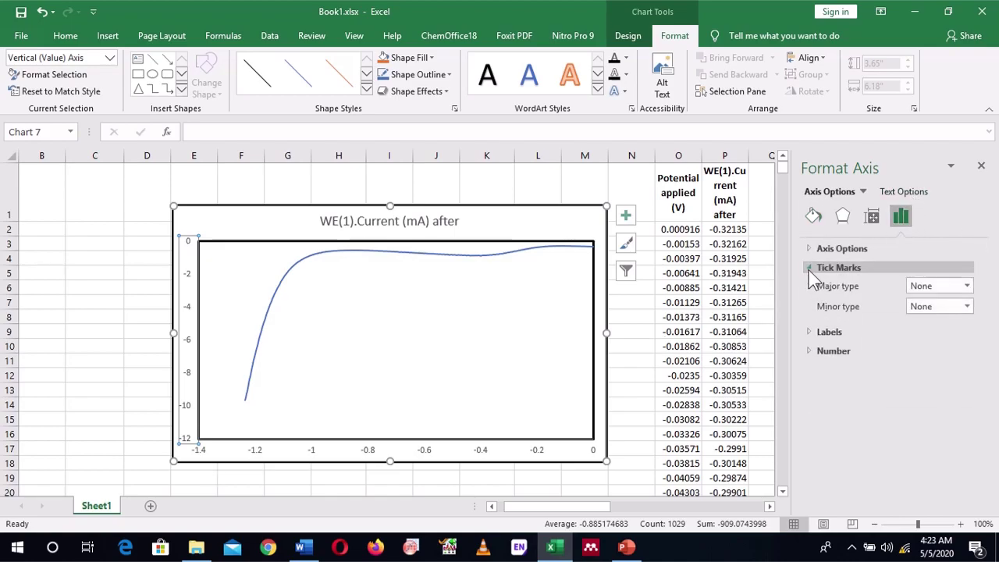
pyautogui.click(968, 286)
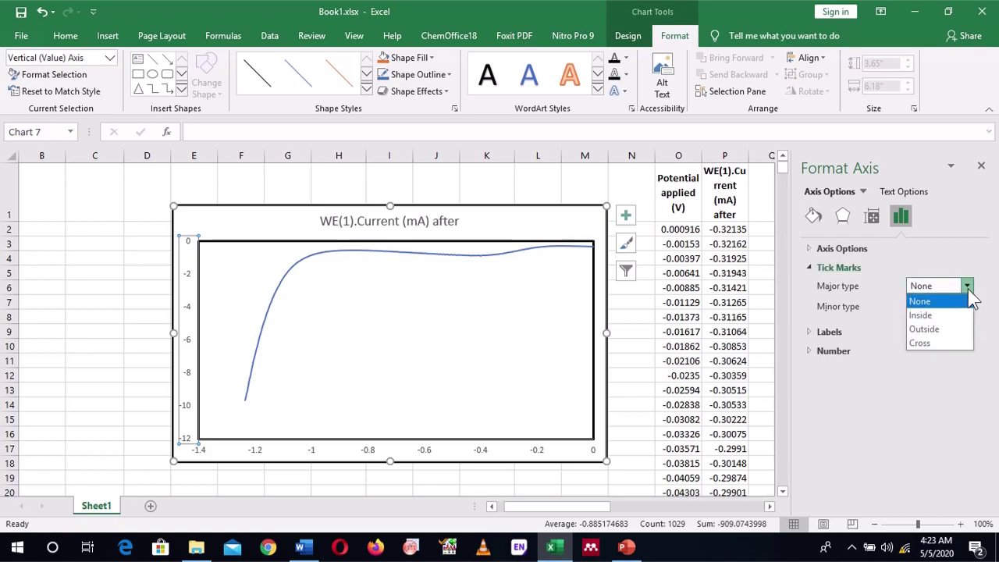
pyautogui.click(930, 315)
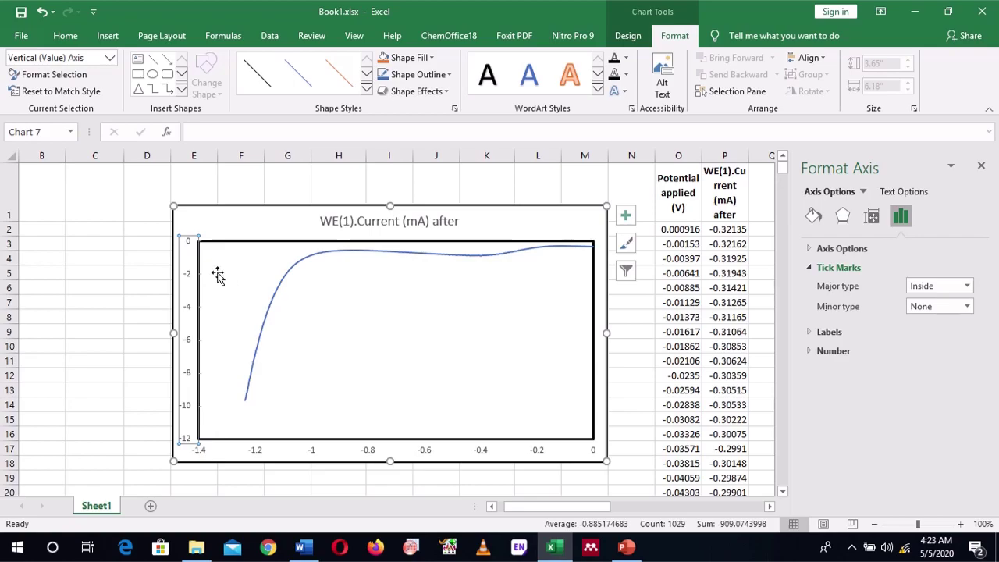
pyautogui.click(968, 286)
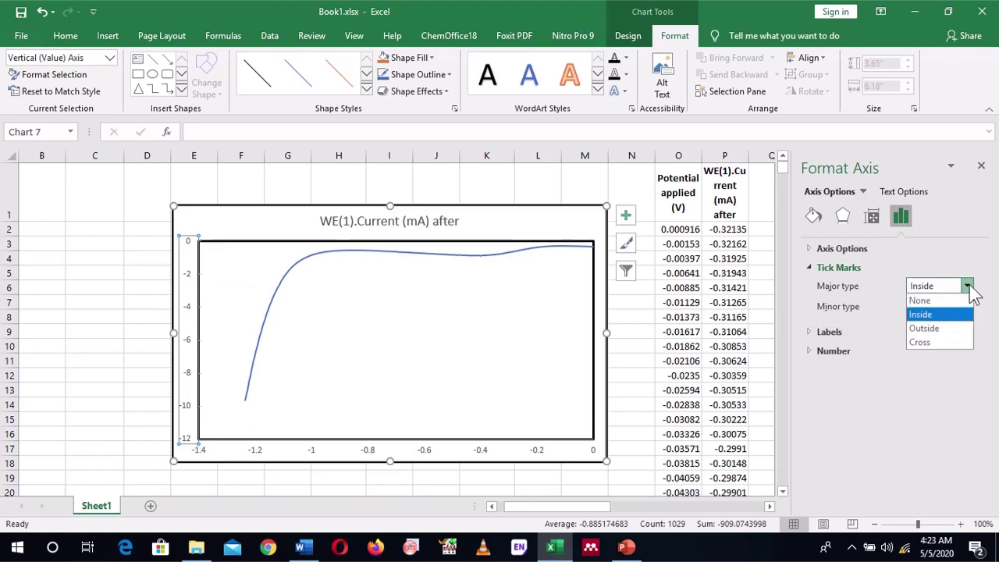
pyautogui.click(934, 331)
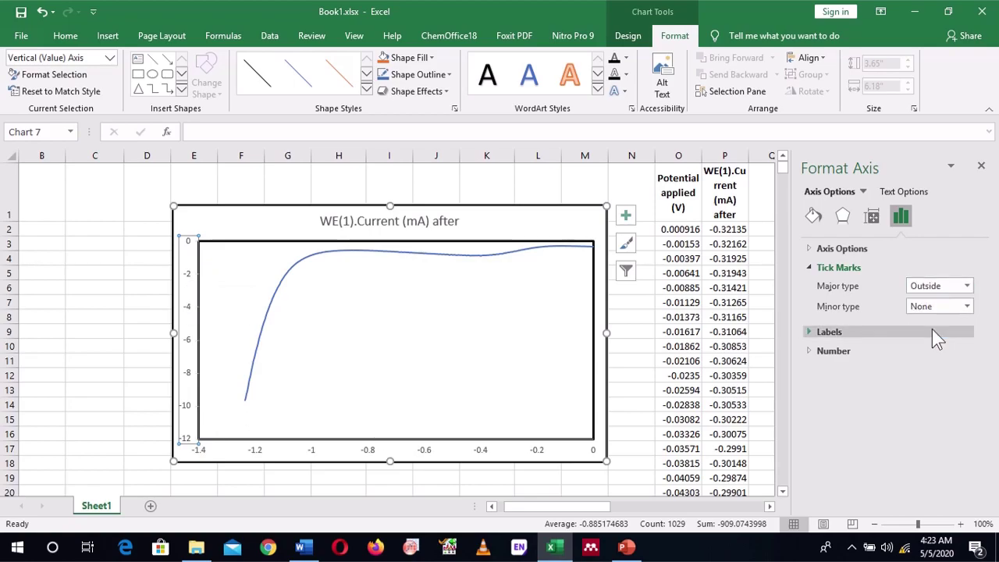
# - Try Cross for the vertical axis's major tick marks, return them to Outside, and set the minor tick marks to Outside
pyautogui.click(968, 287)
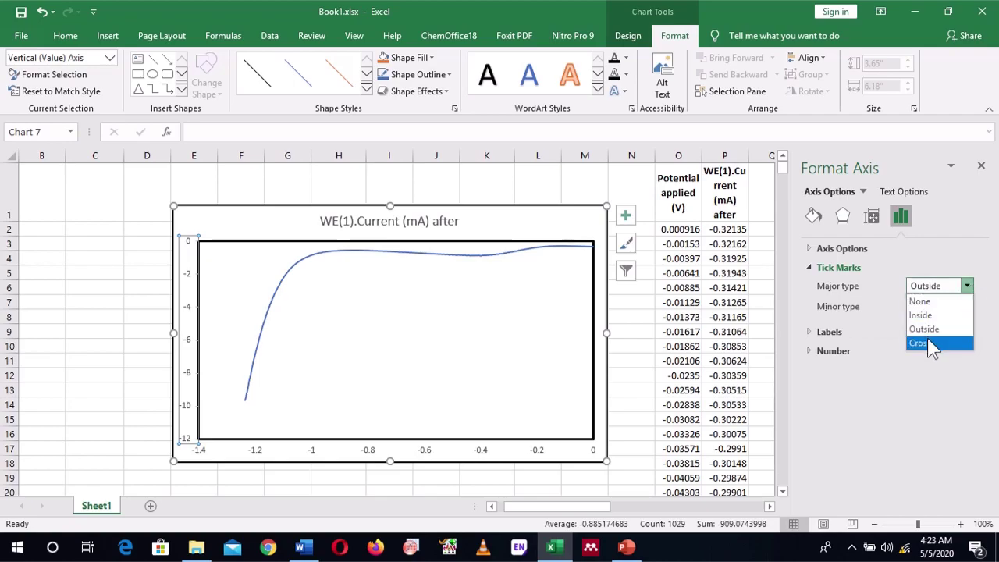
pyautogui.click(928, 338)
pyautogui.click(968, 286)
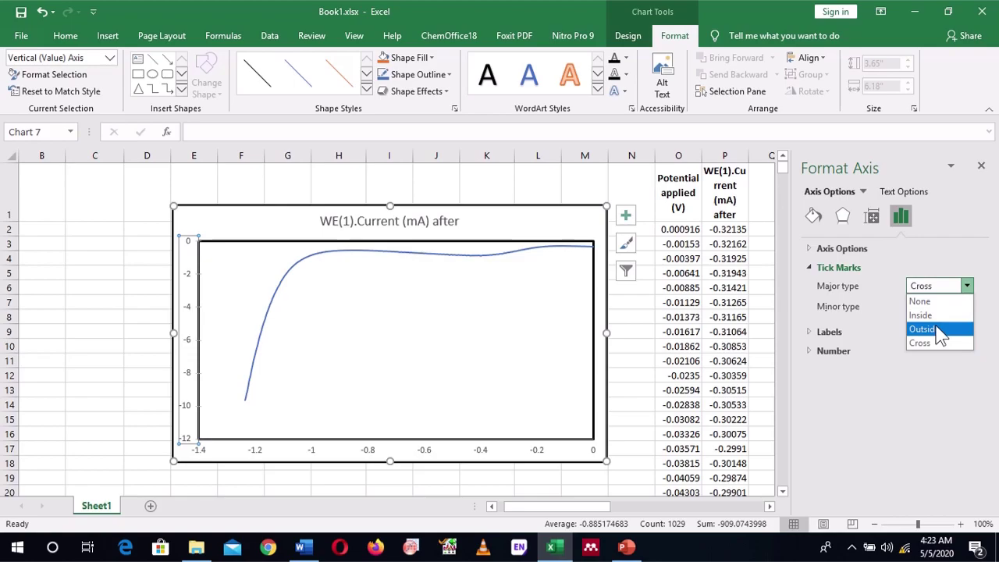
pyautogui.click(941, 333)
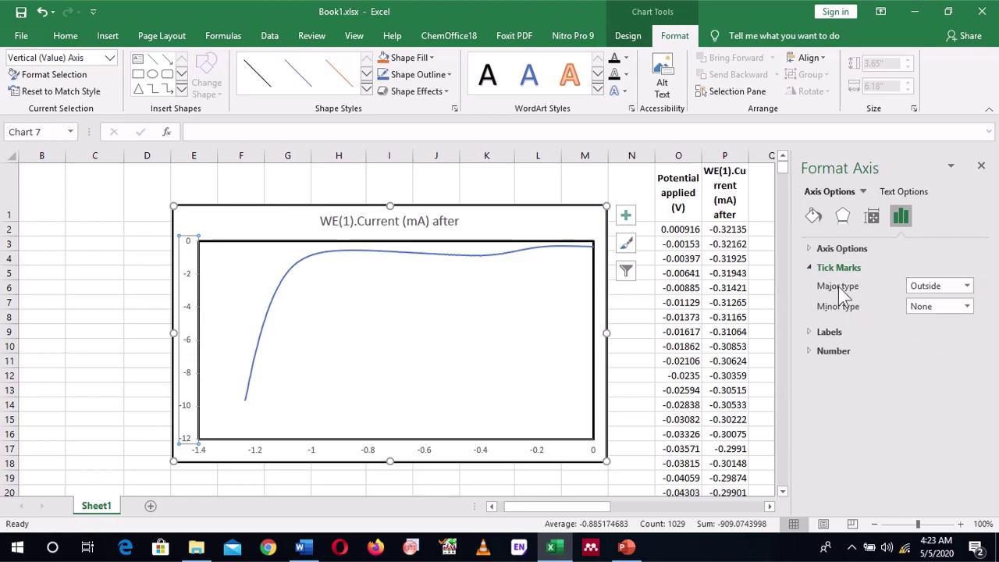
pyautogui.click(967, 306)
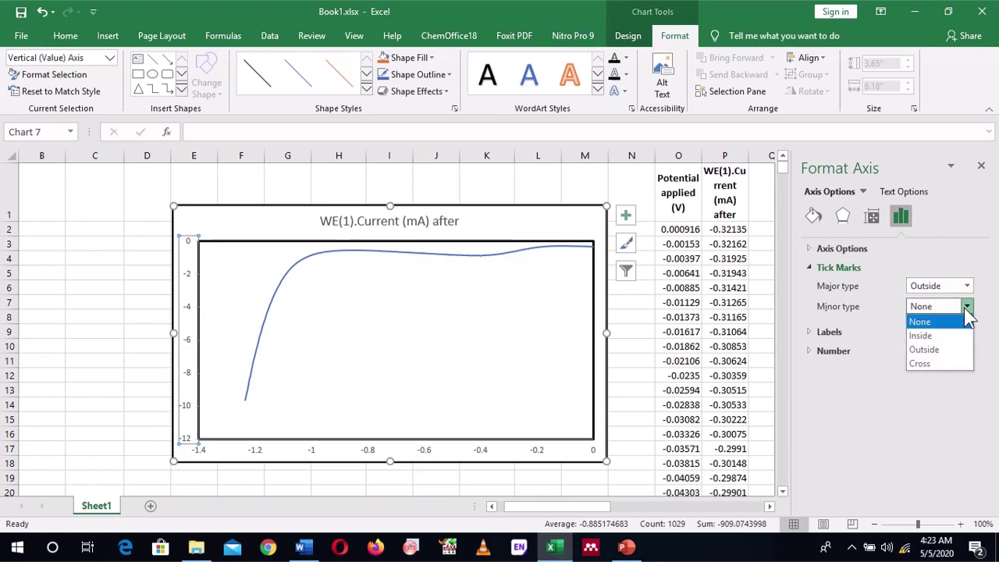
pyautogui.click(939, 350)
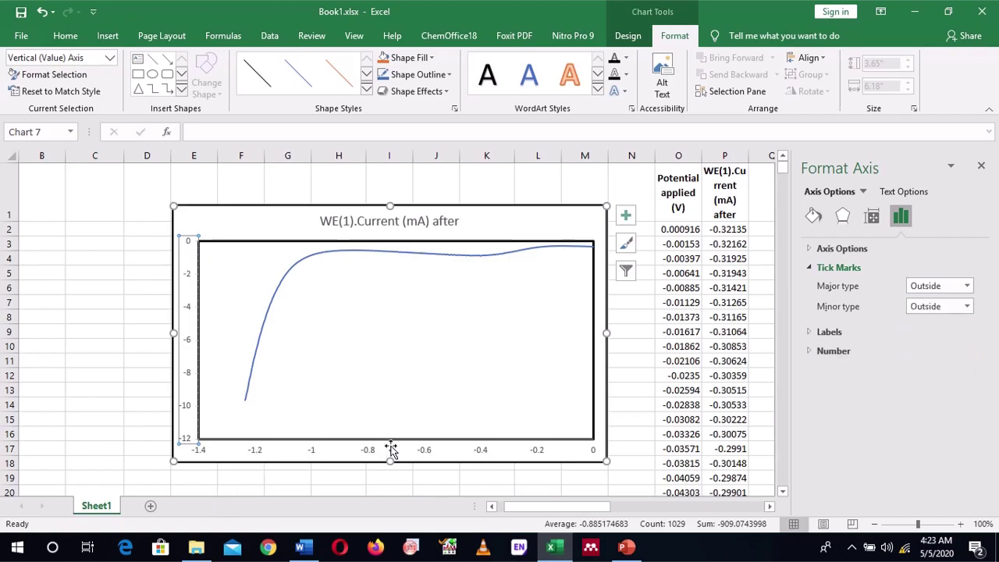
# - Set both the major and minor tick marks of the horizontal axis to Outside
pyautogui.click(364, 451)
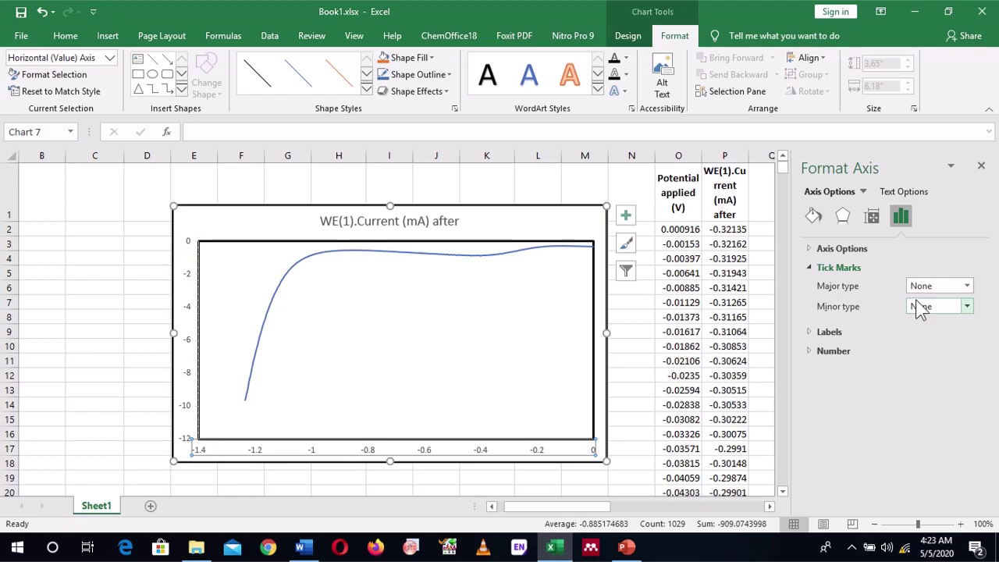
pyautogui.click(968, 287)
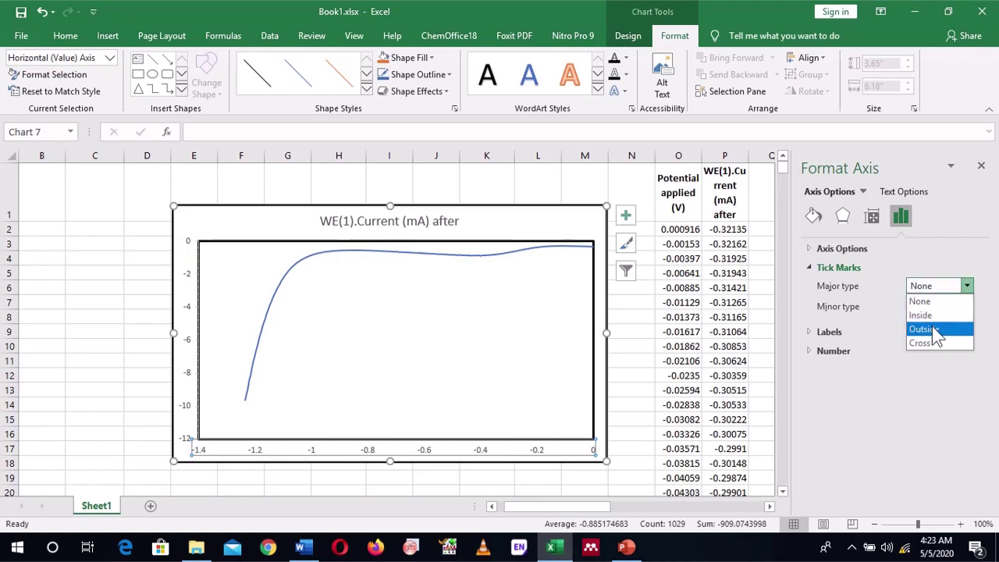
pyautogui.click(936, 330)
pyautogui.click(967, 307)
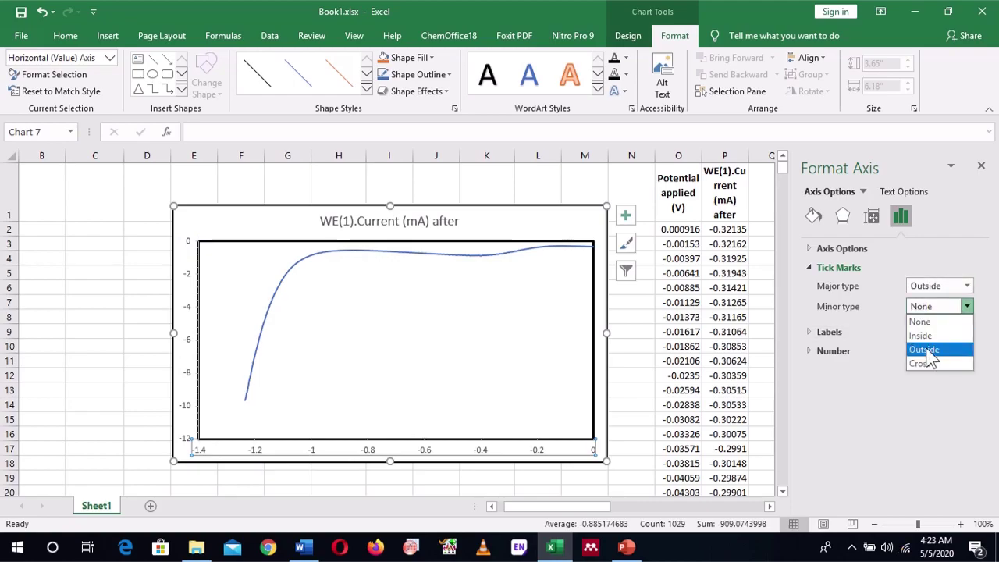
pyautogui.click(927, 351)
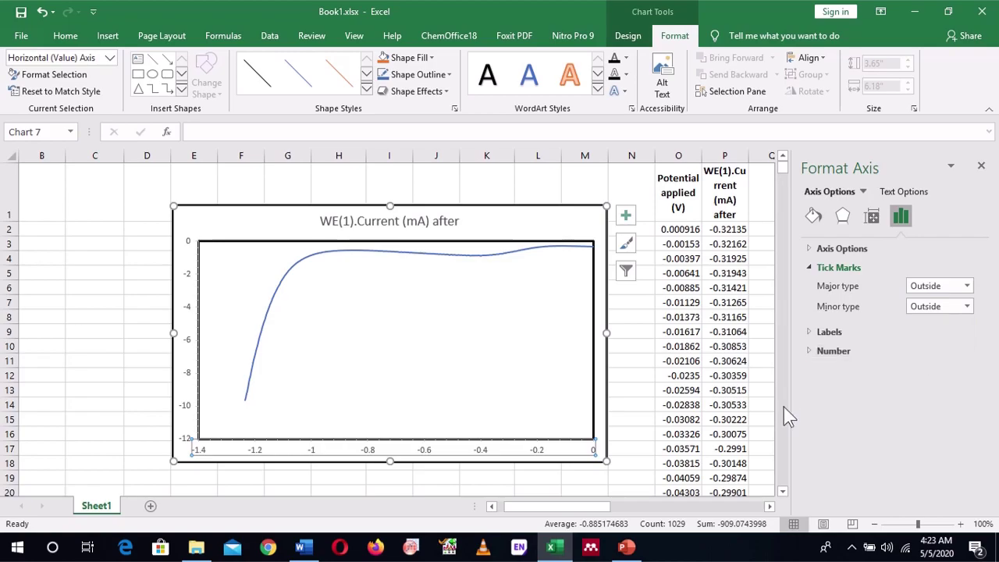
# - Add axis titles to the scatter chart and replace the horizontal axis title with "Current"
pyautogui.click(627, 219)
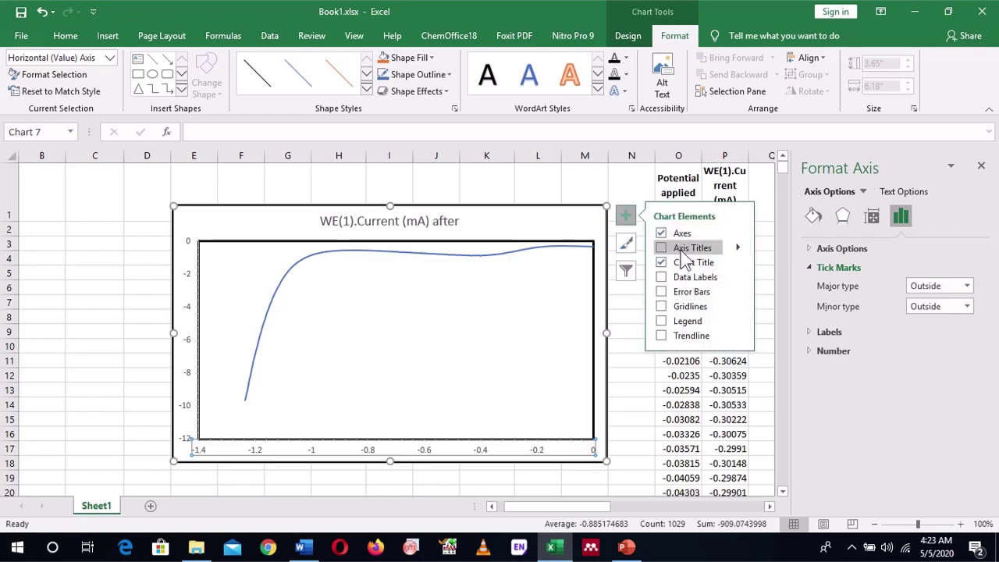
pyautogui.click(682, 251)
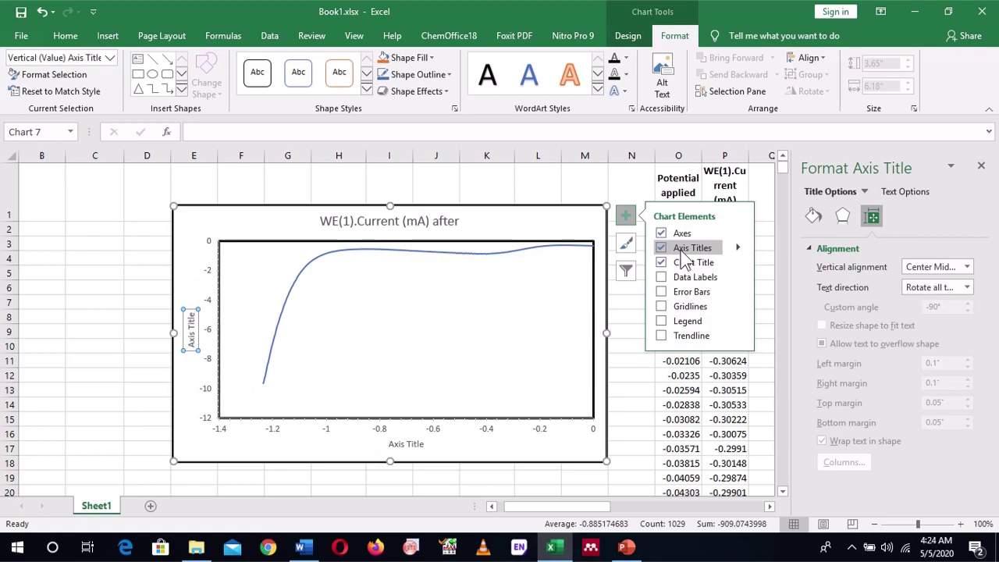
pyautogui.click(411, 446)
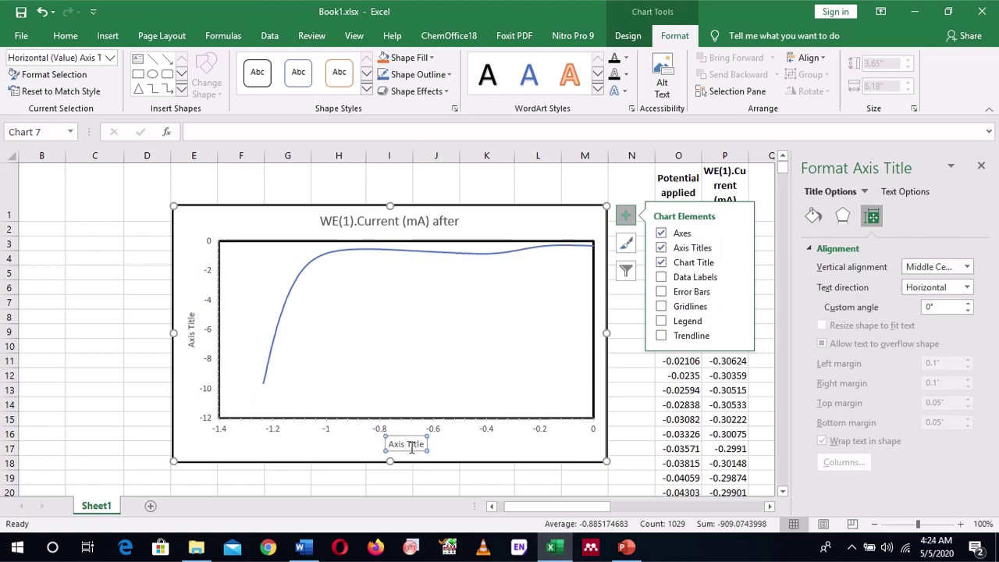
pyautogui.moveTo(413, 446); pyautogui.dragTo(393, 445)
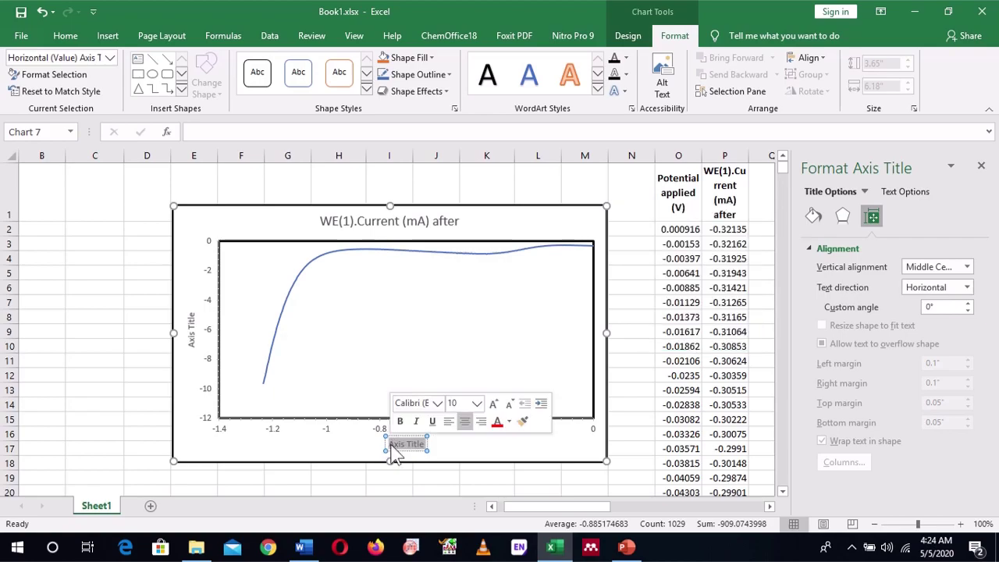
pyautogui.write('Current')
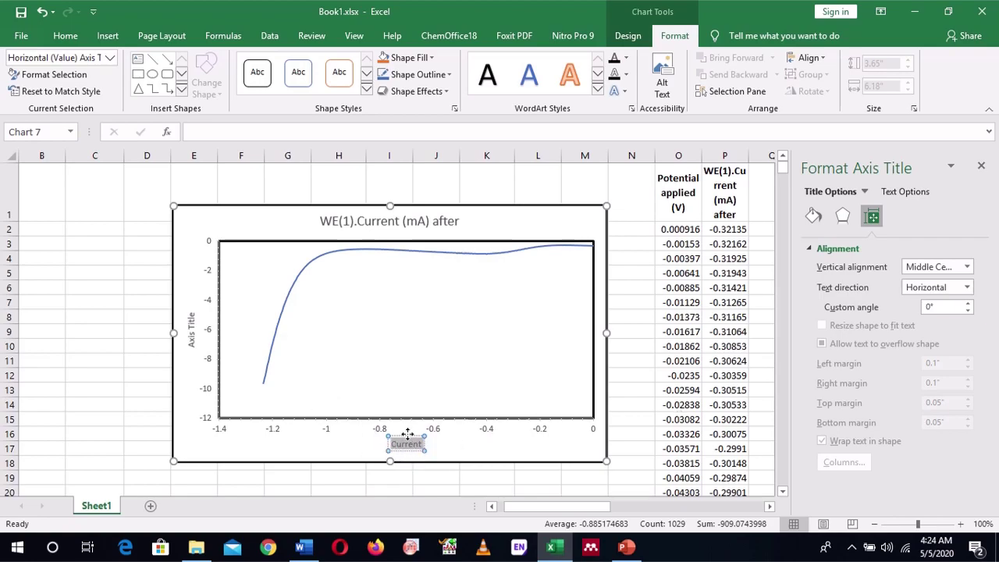
# - Format the horizontal axis title in Times New Roman at size 12
pyautogui.click(65, 36)
pyautogui.click(211, 63)
pyautogui.write('12')
pyautogui.press('Return')
pyautogui.click(178, 63)
pyautogui.write('Times New Roman')
pyautogui.press('Return')
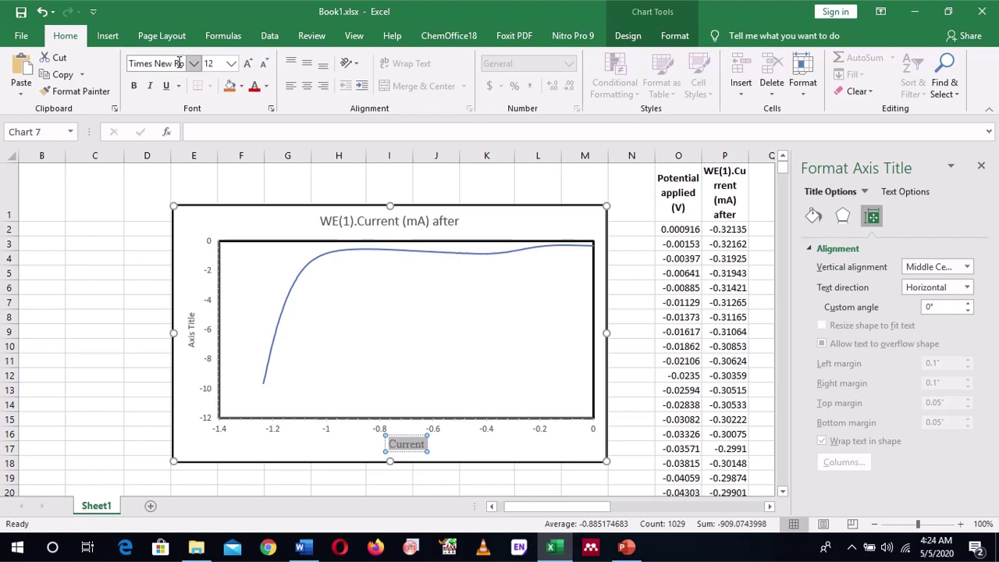
# - Set the font colour of the horizontal axis title "Current" to black
pyautogui.click(266, 87)
pyautogui.click(258, 108)
# - Format the vertical axis title's placeholder text in Times New Roman at size 12
pyautogui.click(192, 328)
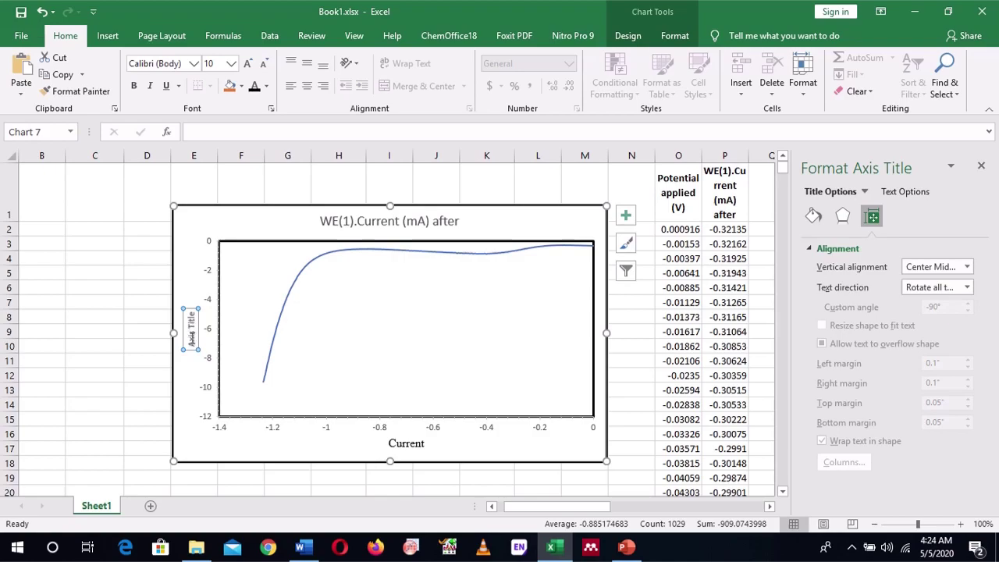
pyautogui.tripleClick(192, 338)
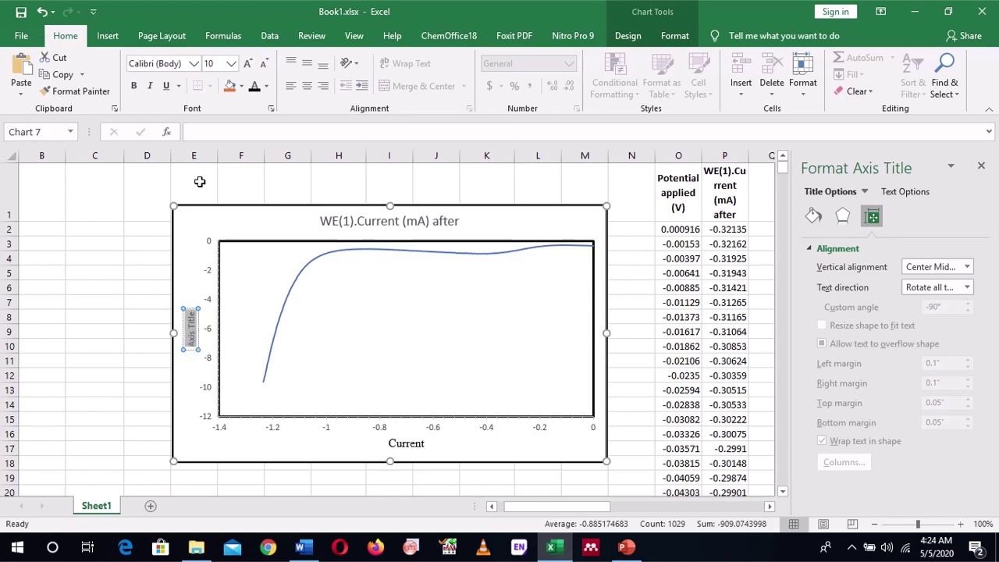
pyautogui.click(215, 64)
pyautogui.write('12')
pyautogui.press('Return')
pyautogui.click(176, 64)
pyautogui.write('times')
pyautogui.press('Return')
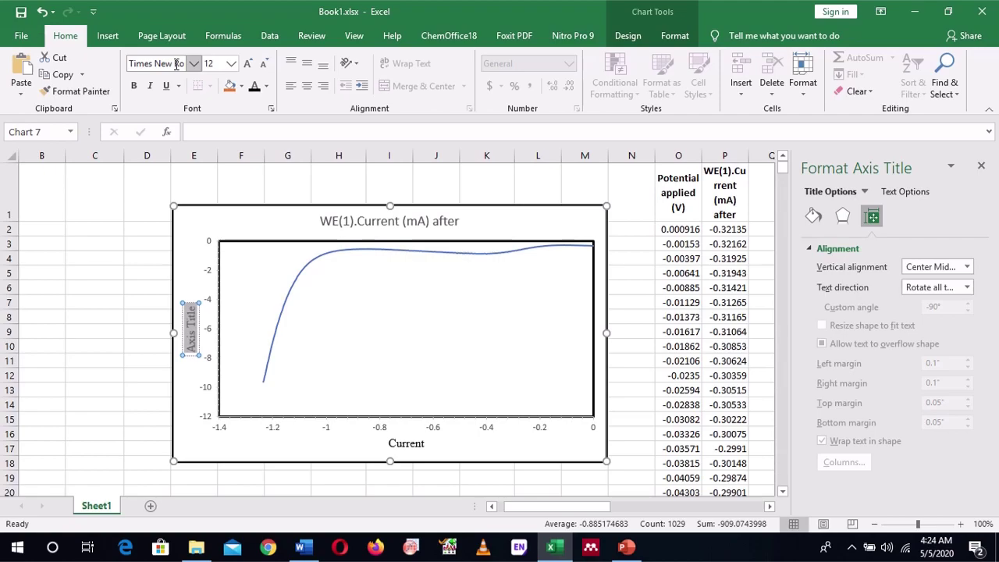
# - Delete the chart title "WE(1).Current (mA) after" from the scatter chart
pyautogui.click(338, 221)
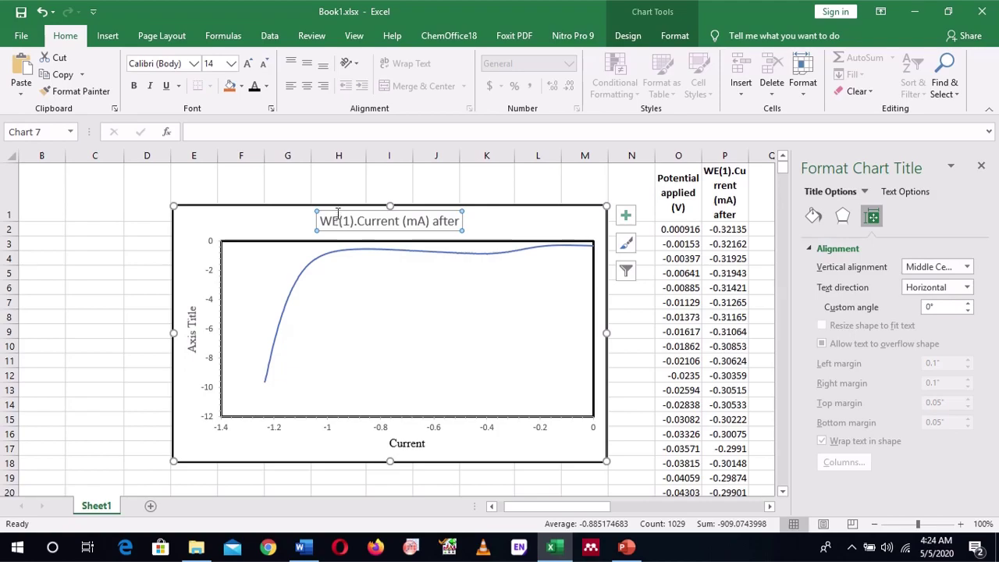
pyautogui.moveTo(336, 222); pyautogui.dragTo(382, 293)
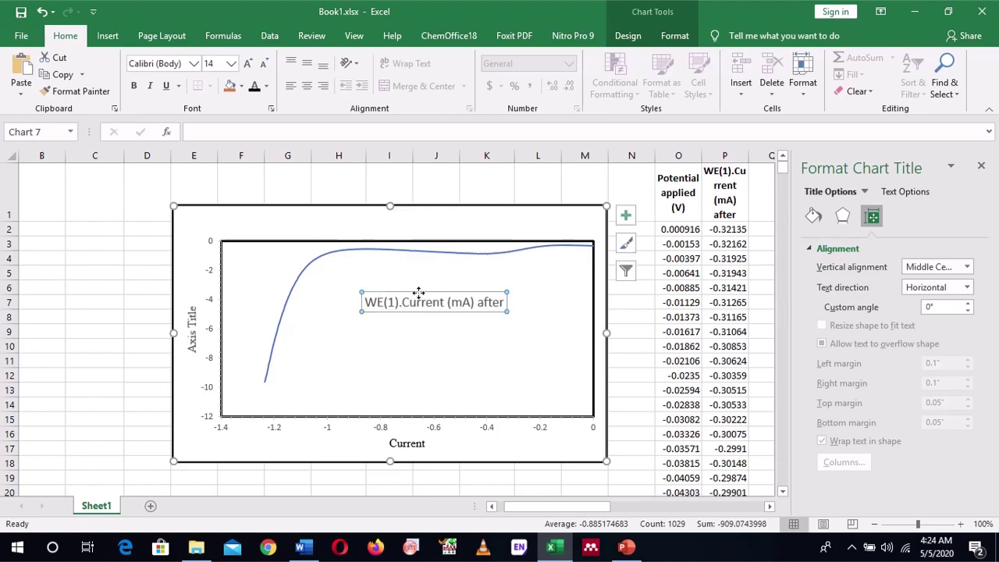
pyautogui.press('Delete')
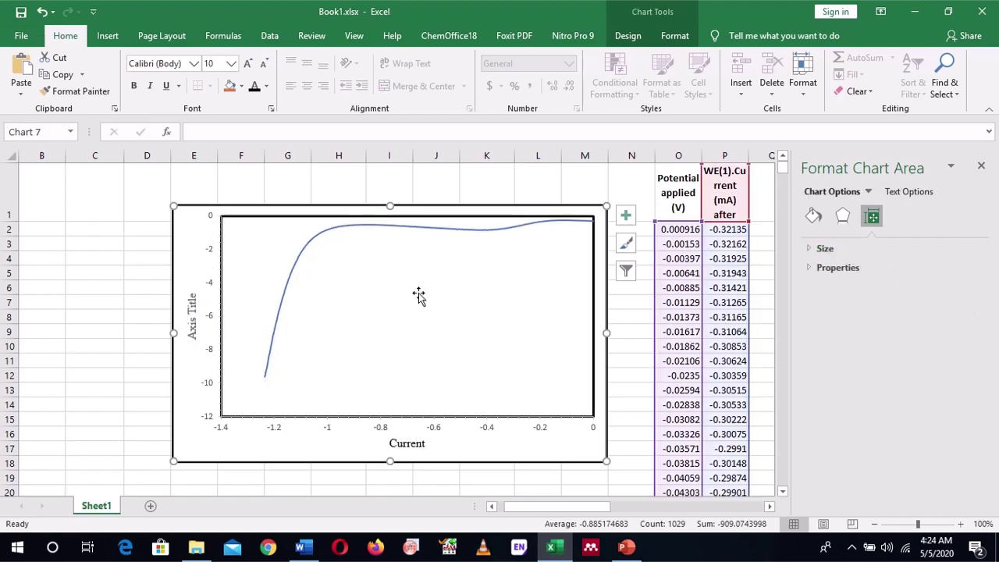